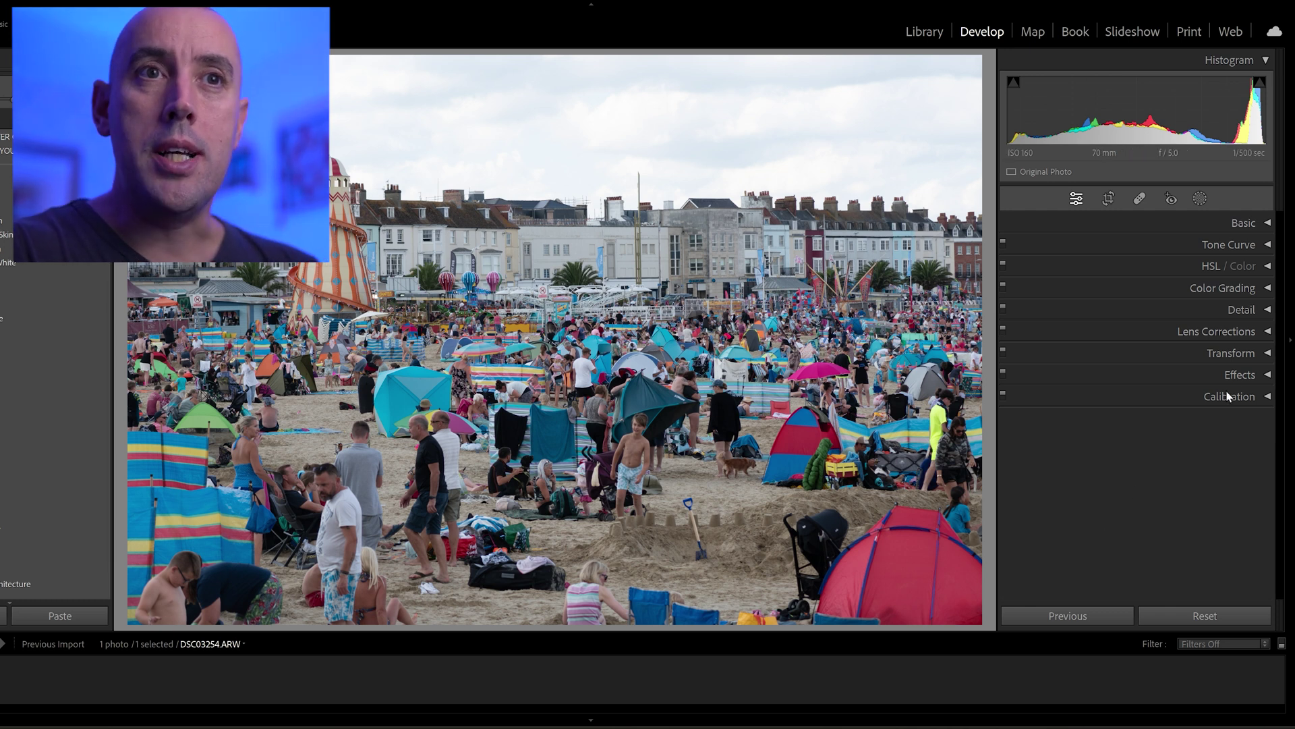
Expand the Lens Corrections panel to show its Profile settings for the beach photo
left_click(1267, 332)
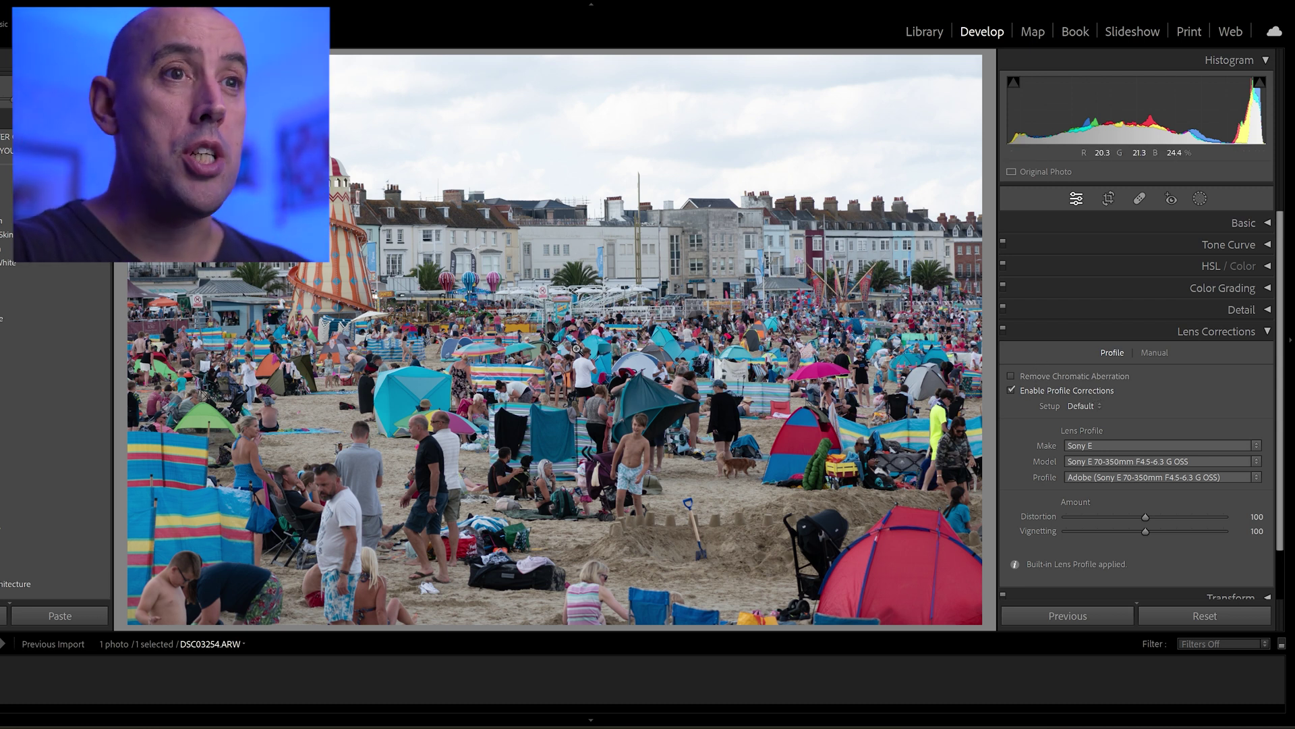
Compare lens profile correction off and on, leave it enabled, and collapse Lens Corrections
left_click(1011, 391)
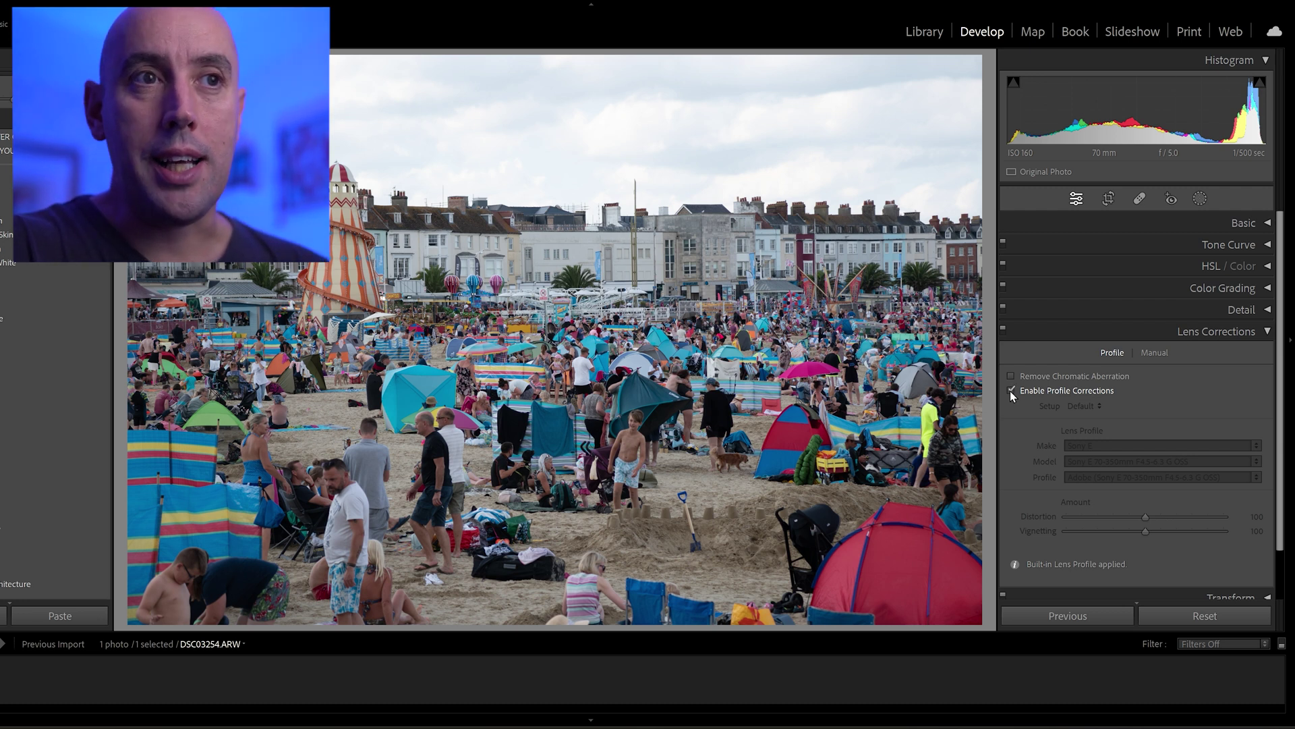
left_click(1010, 391)
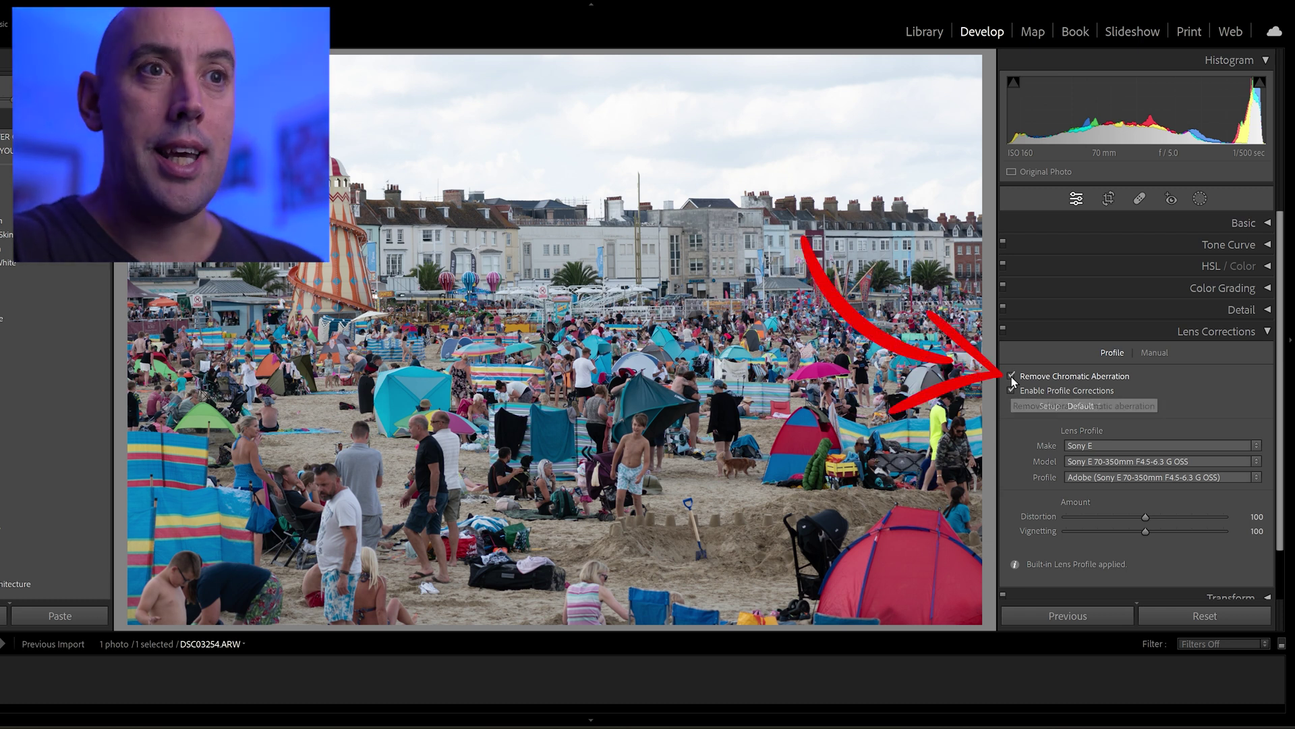
left_click(1269, 338)
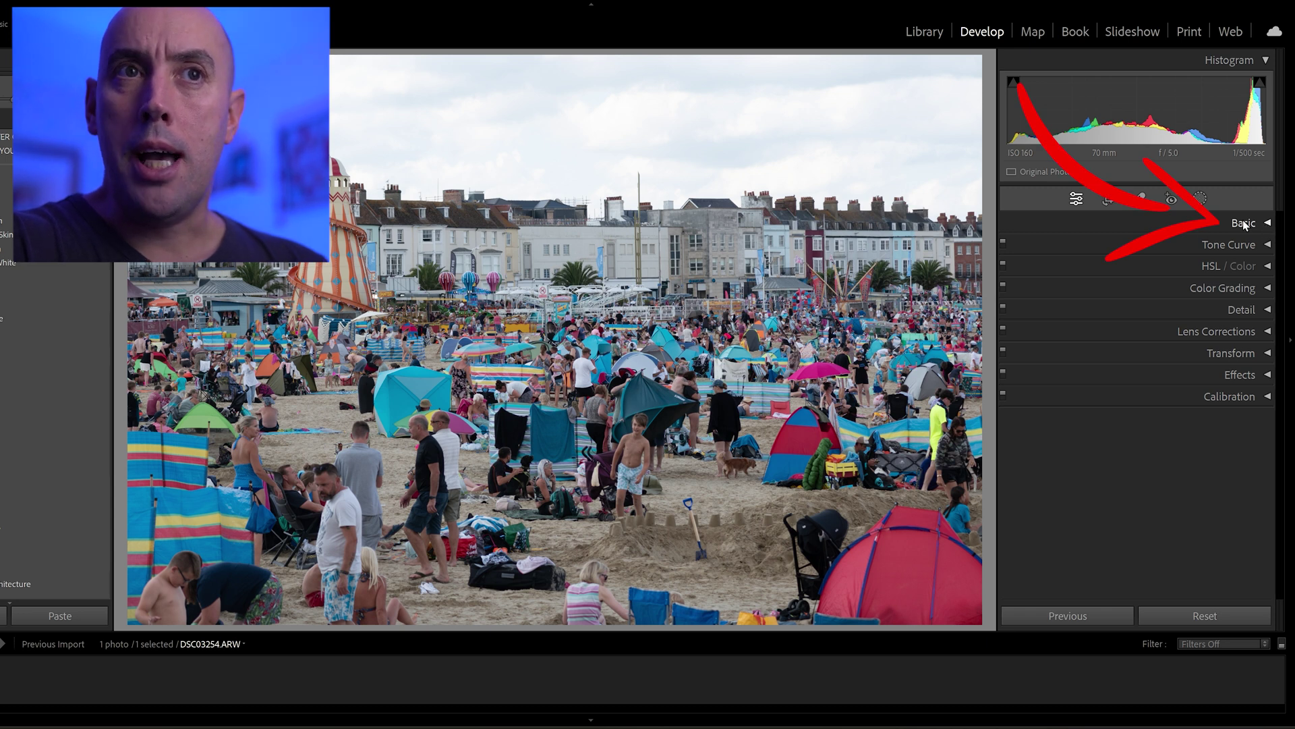
Sample a neutral spot with the WB eyedropper for Custom white balance: temperature 8300, tint +13
left_click(1269, 223)
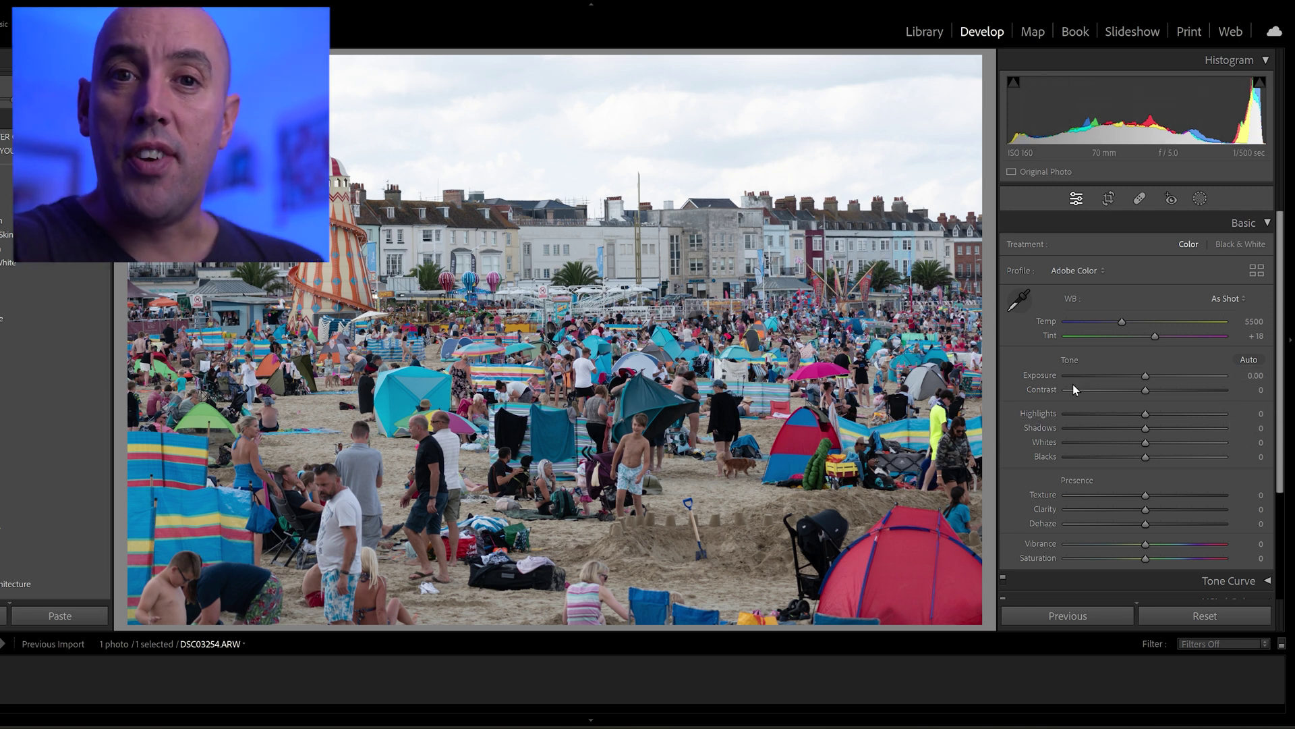
left_click(1021, 301)
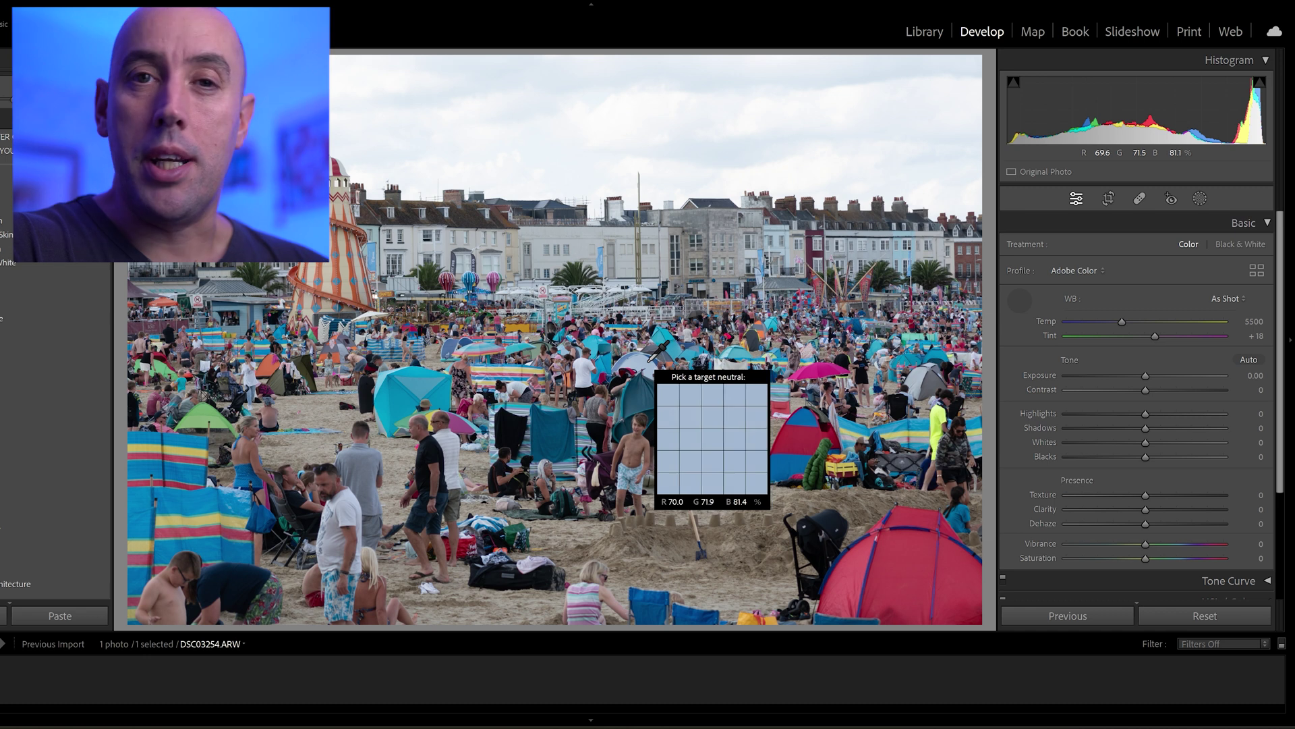
key("Escape")
left_click(650, 369)
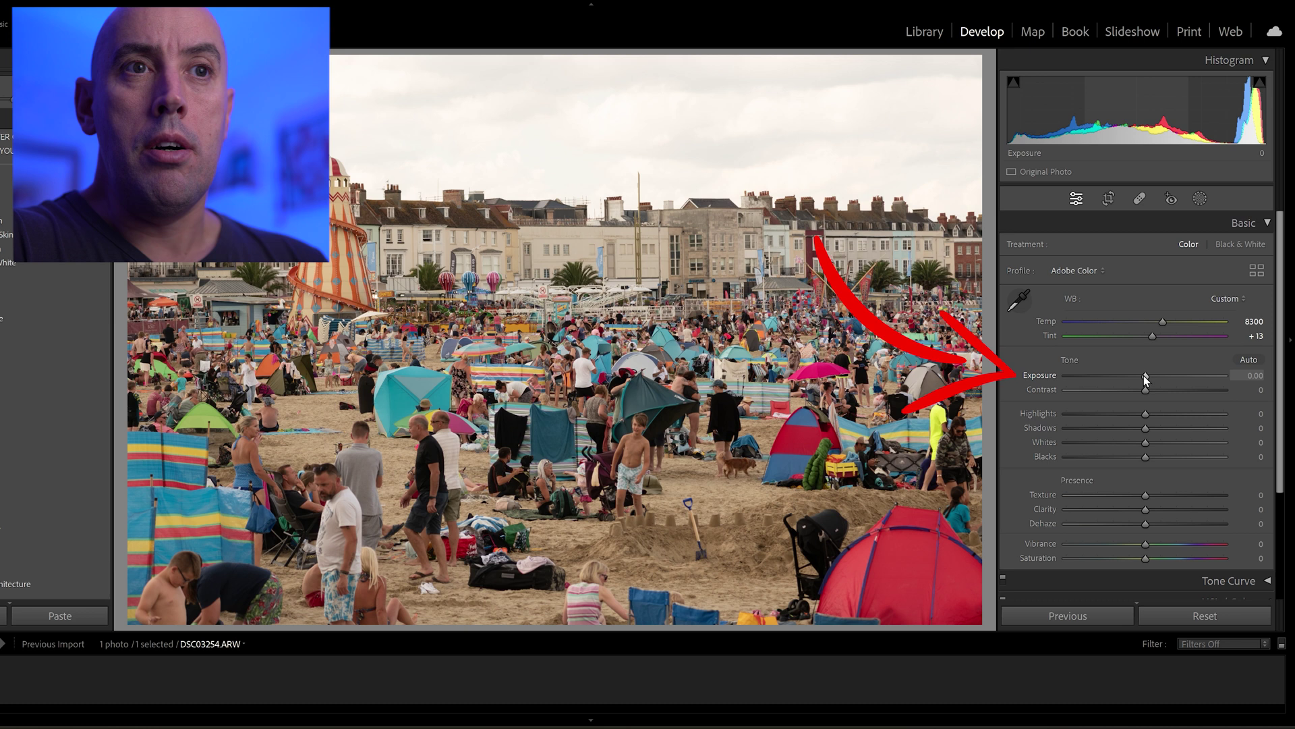
mouse_move(1145, 378)
left_mouse_down()
mouse_move(1161, 379)
mouse_move(1132, 379)
left_mouse_up()
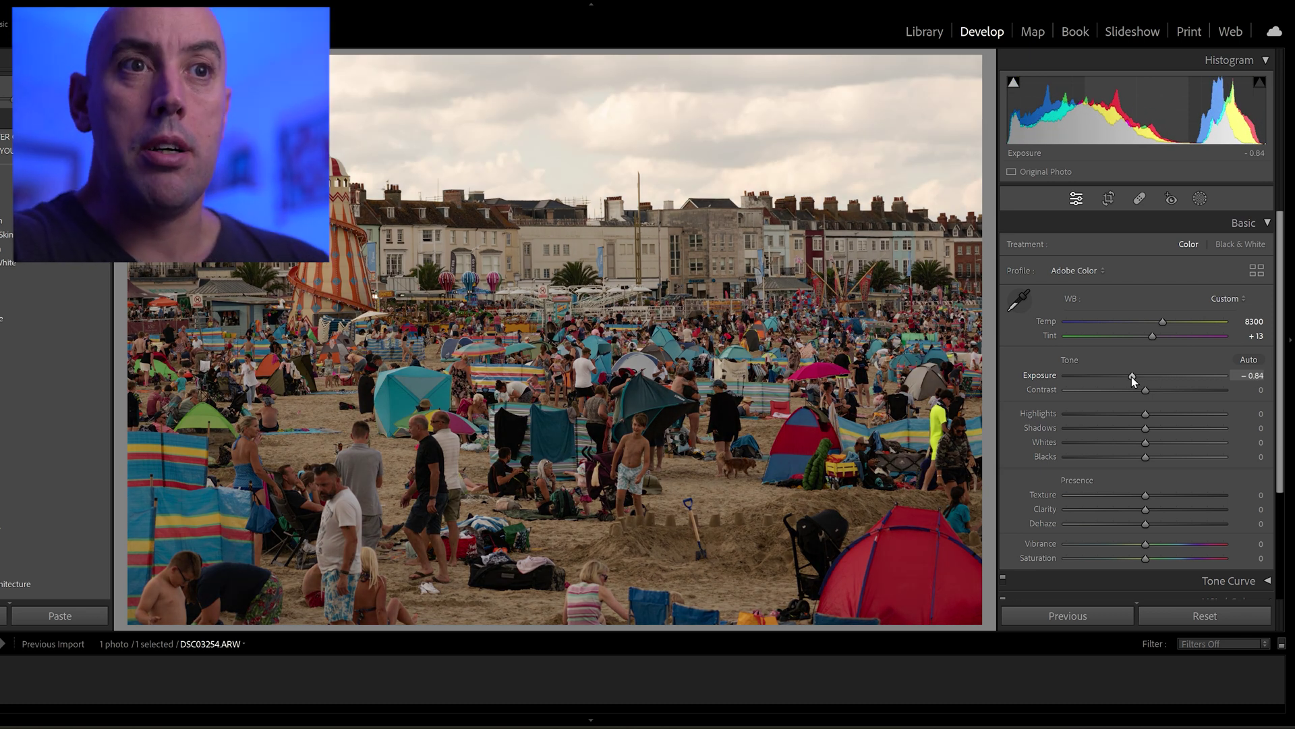
double_click(1131, 376)
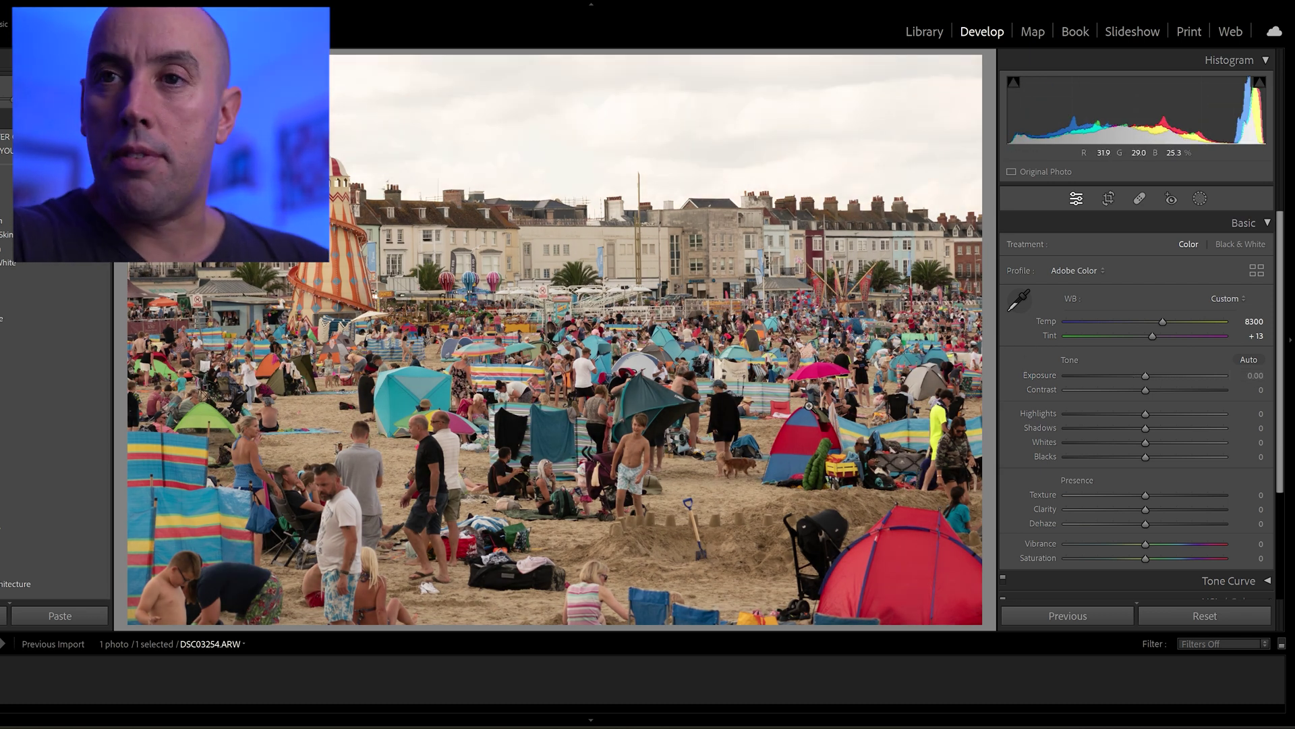
Set Contrast to +25 and Highlights to -60 in the Basic panel
left_click(1241, 391)
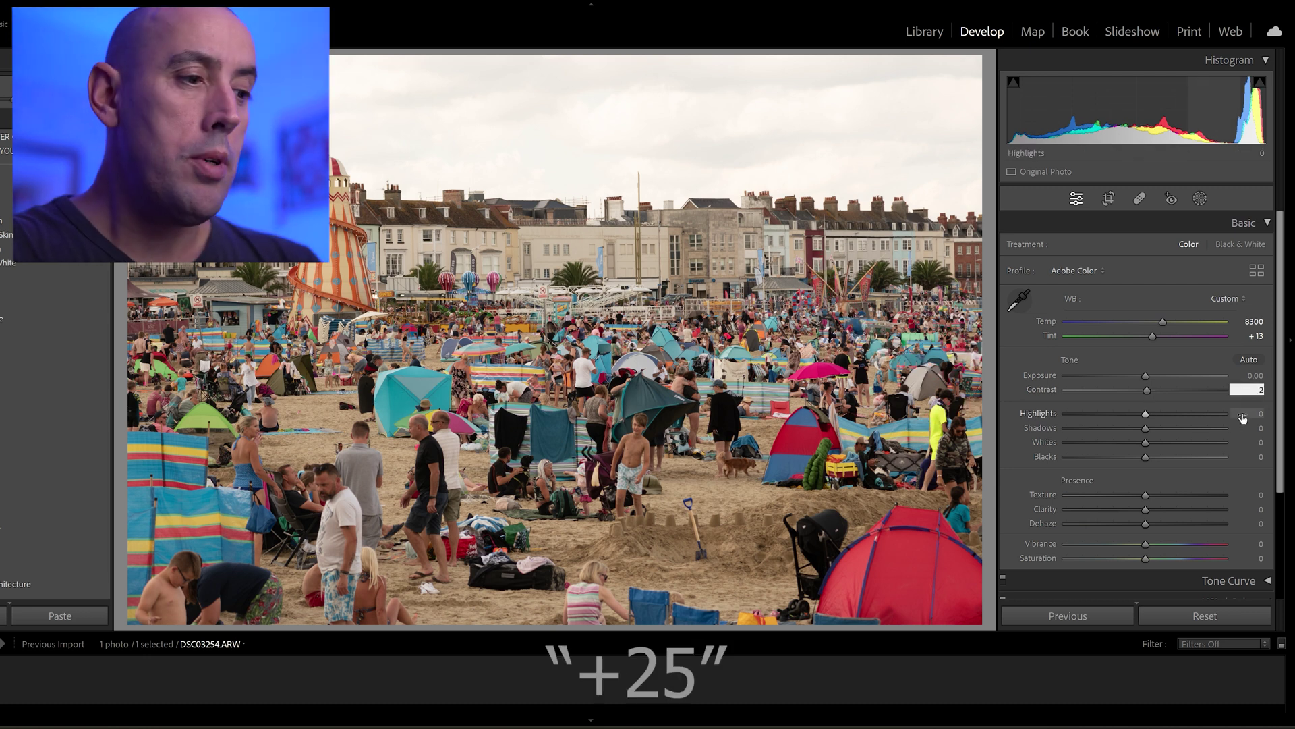
type("25")
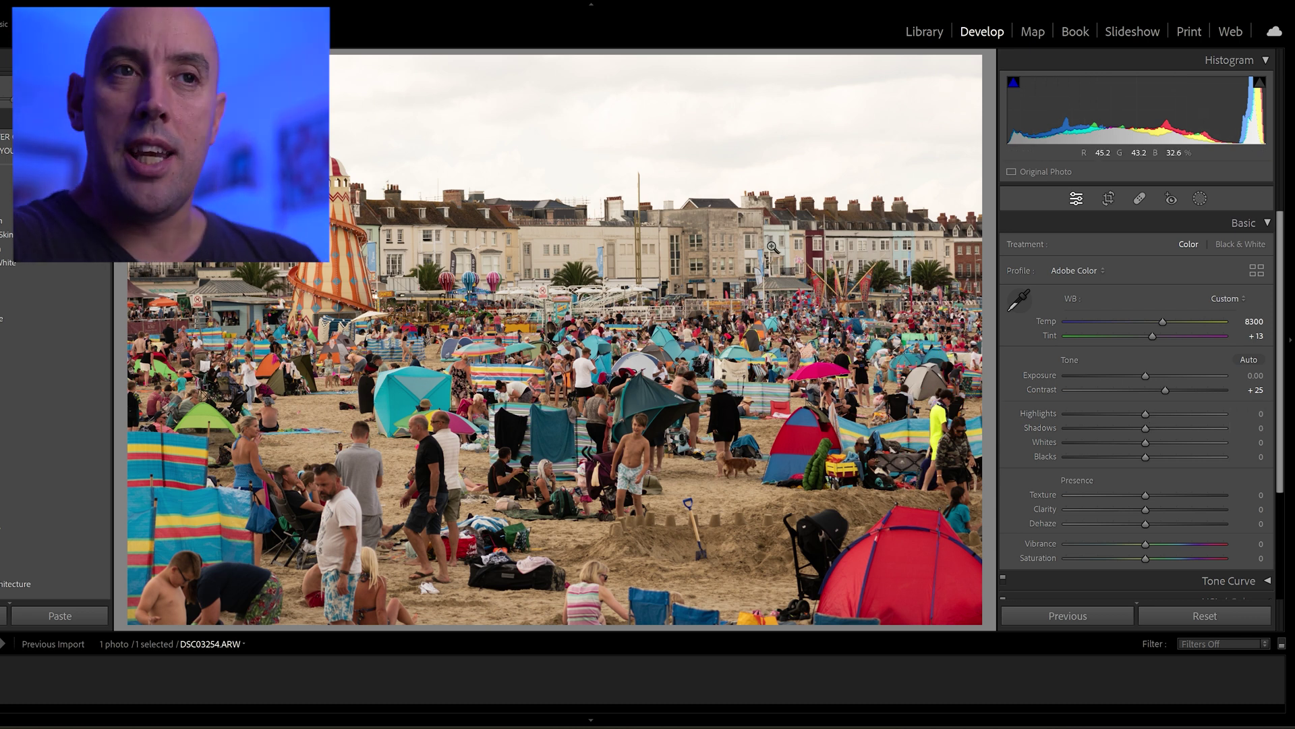
left_click_drag(1132, 409, 1078, 405)
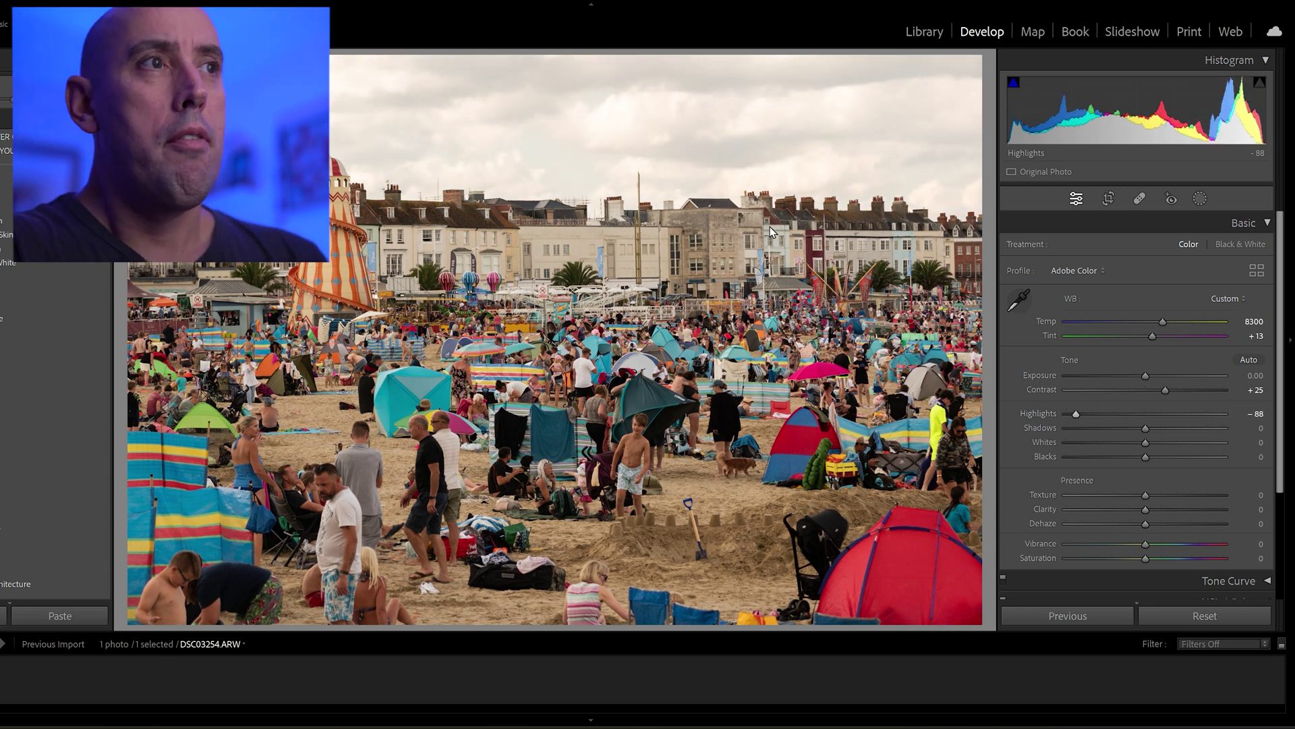
double_click(1076, 414)
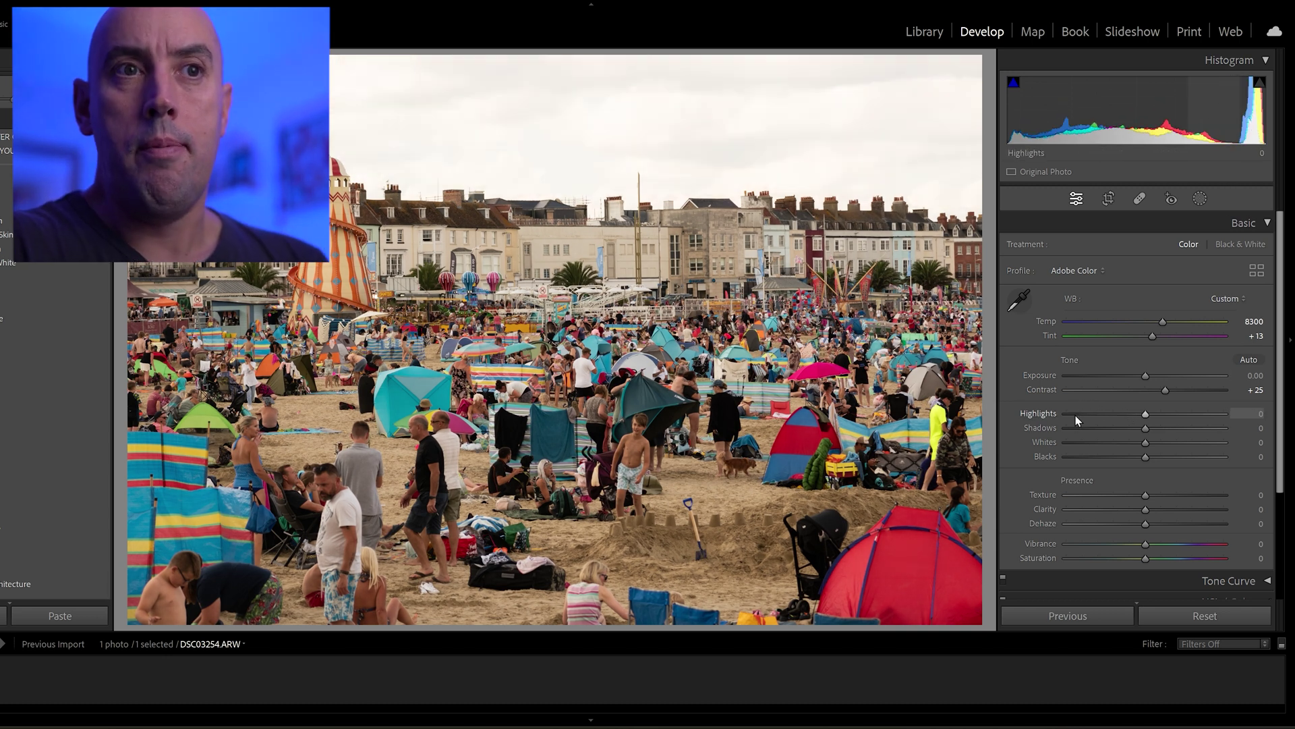
left_click(1259, 413)
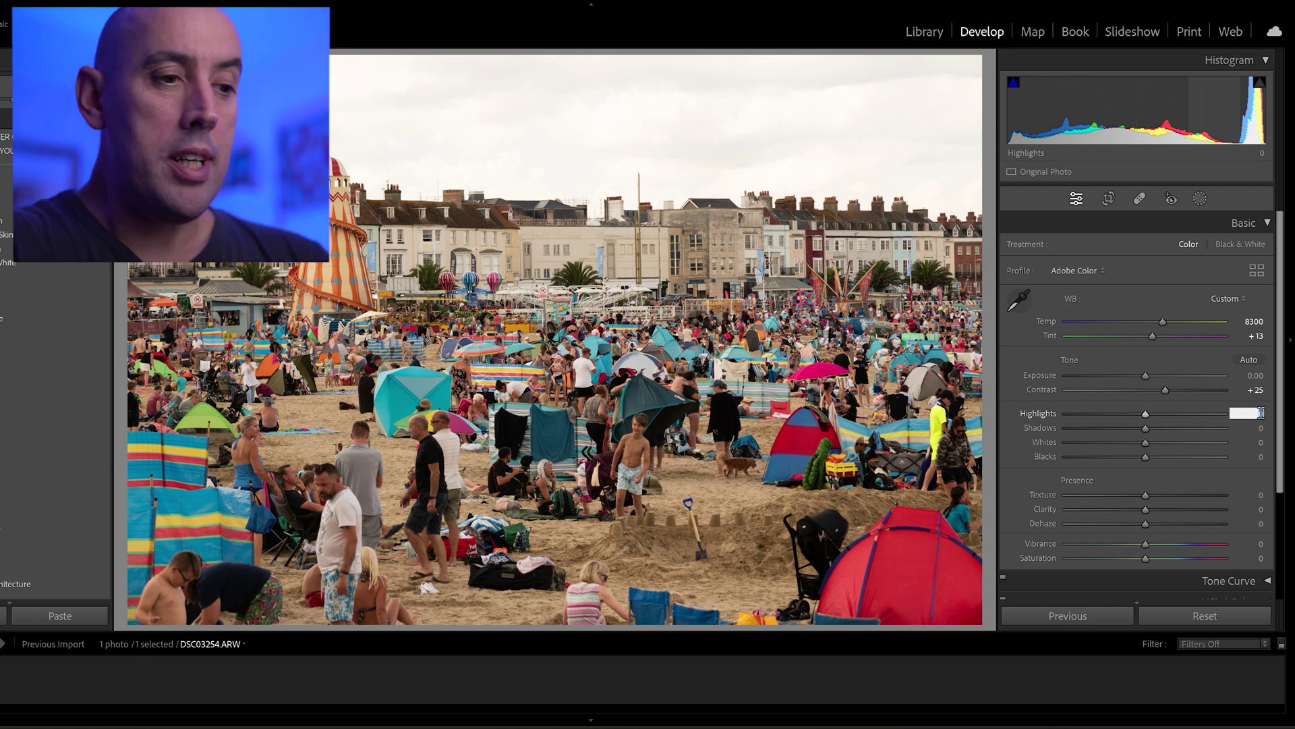
type("-60")
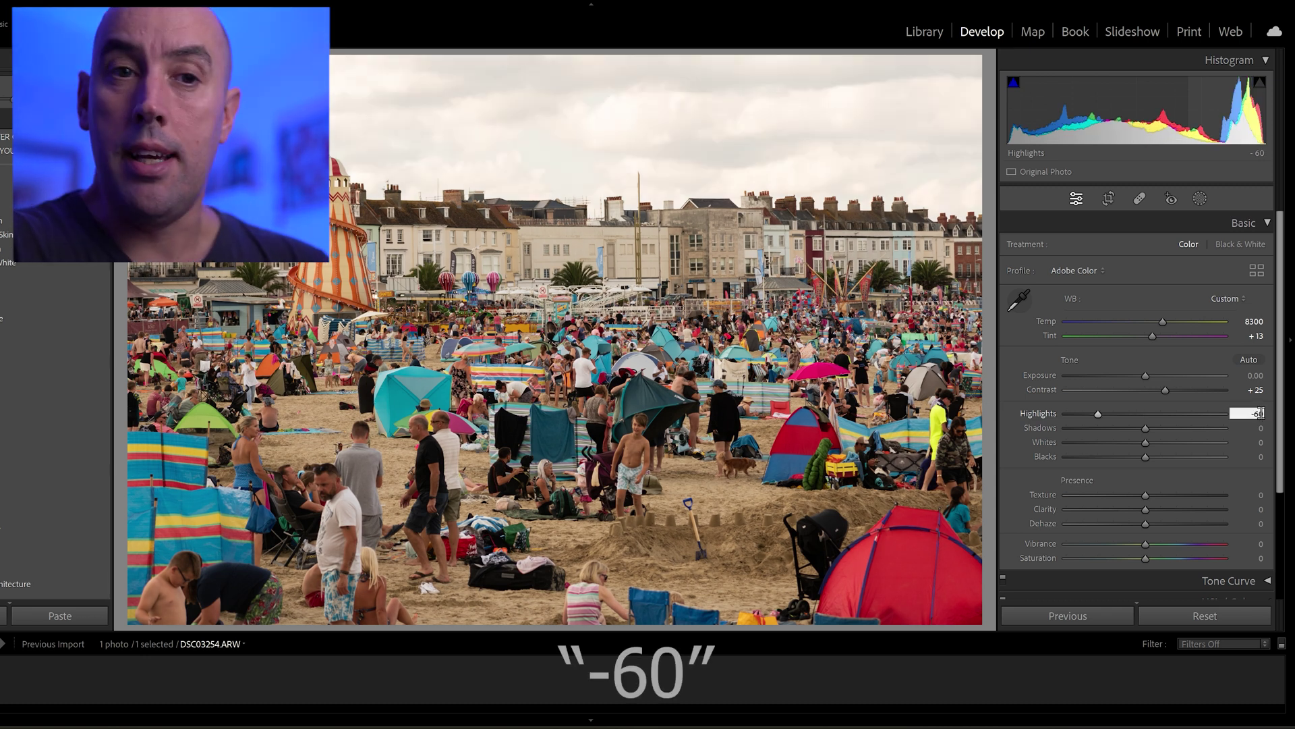
key("Return")
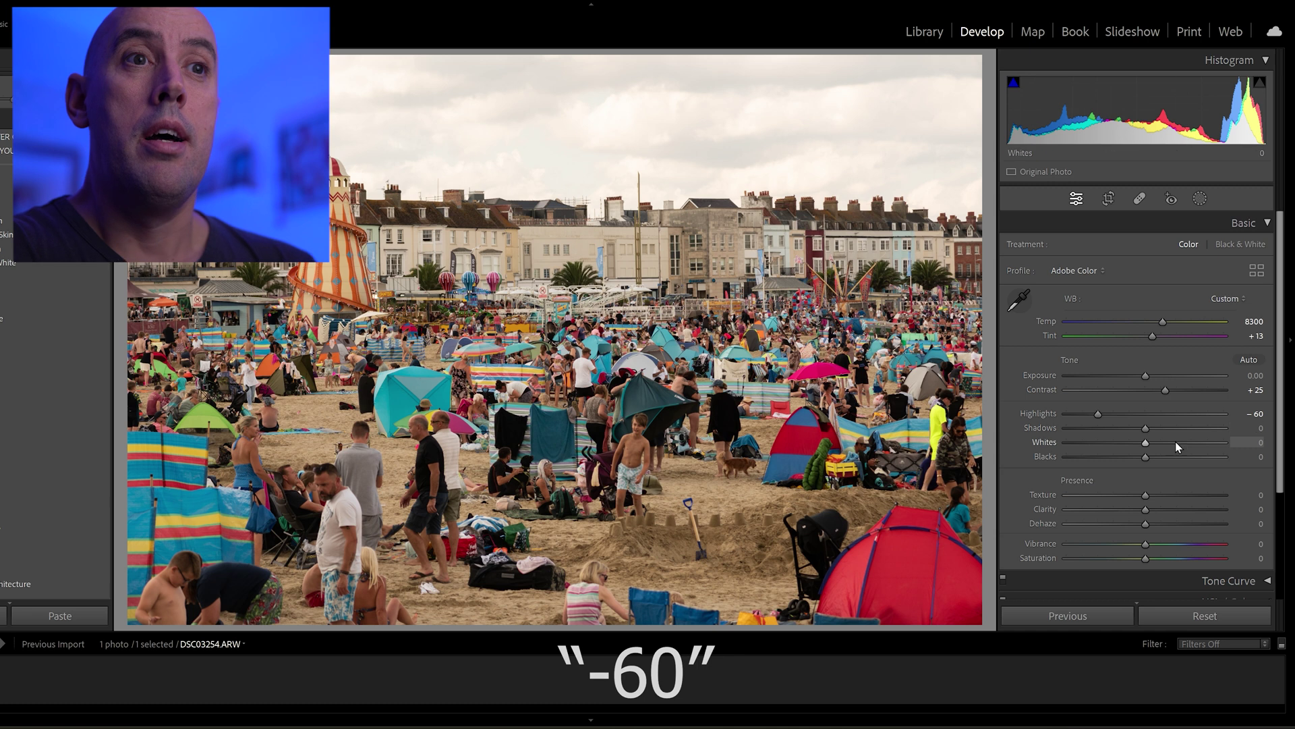
Set Shadows to +60, Whites to +5 and Blacks to -15
mouse_move(1148, 429)
left_mouse_down()
mouse_move(1179, 428)
mouse_move(1148, 425)
left_mouse_up()
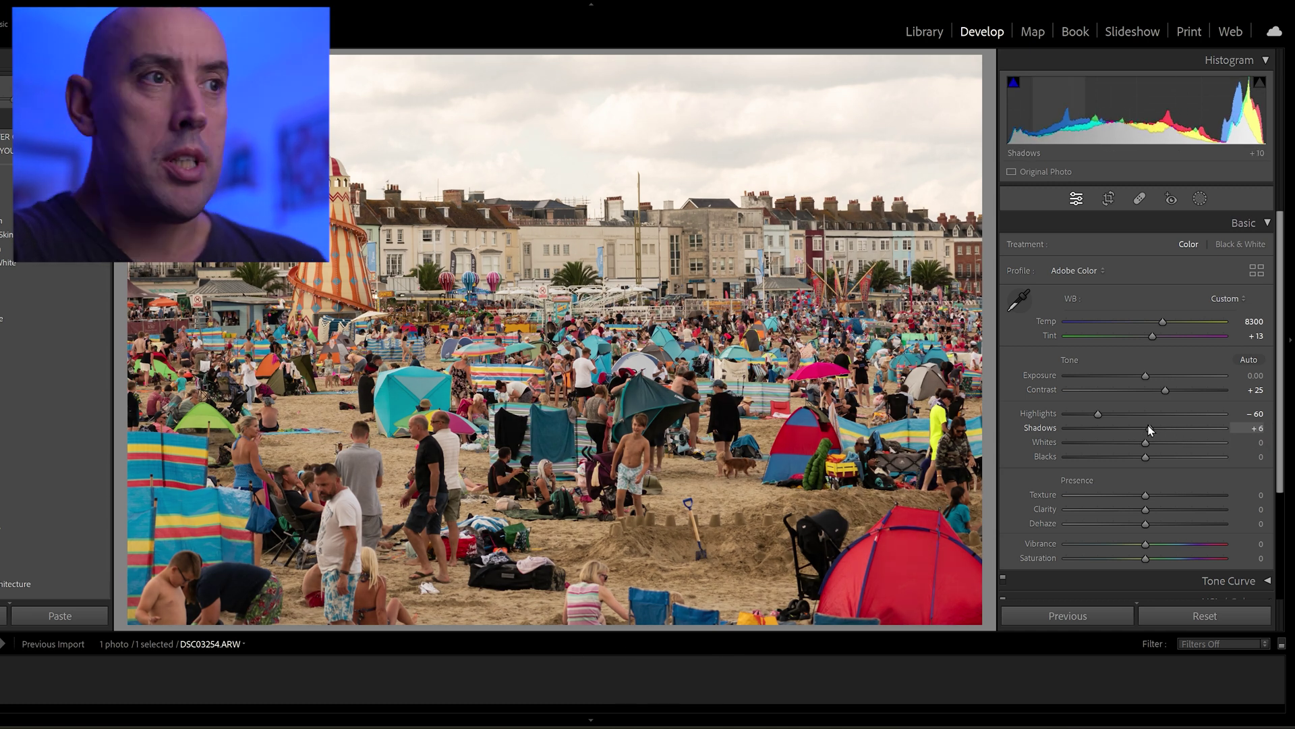
left_click(1256, 427)
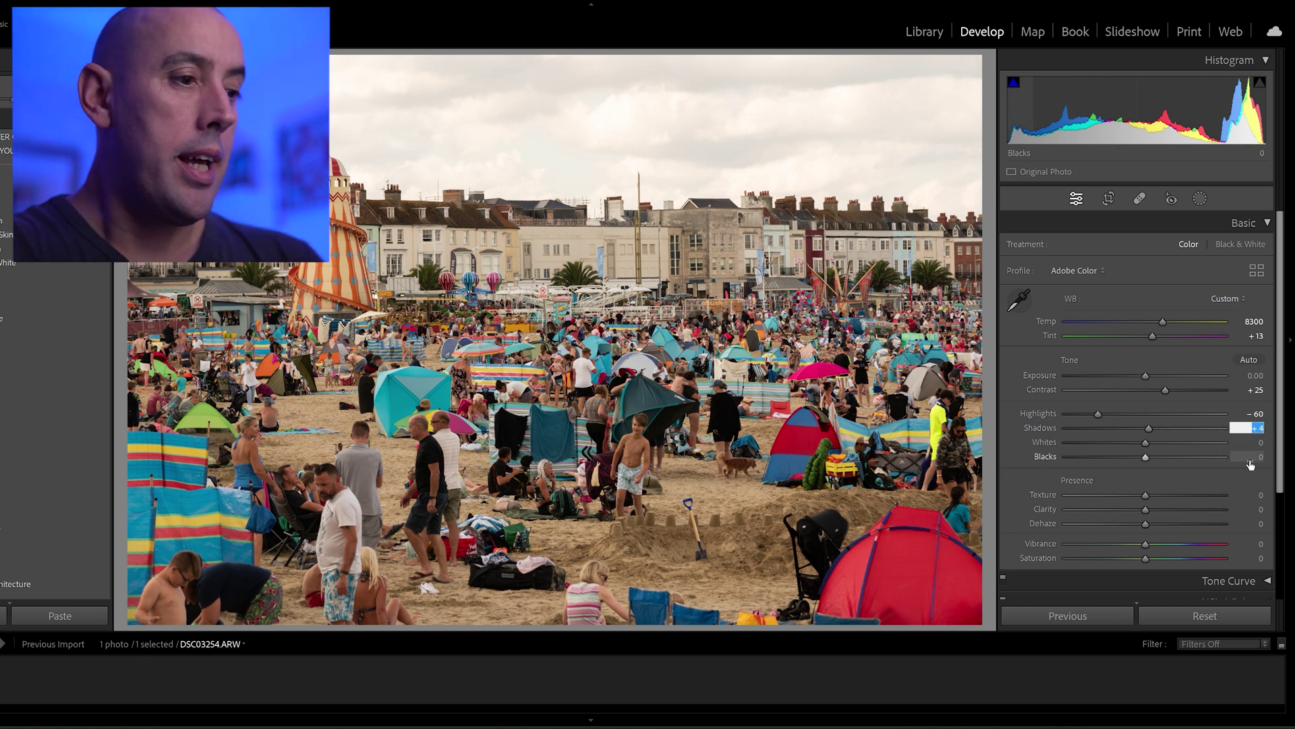
type("60")
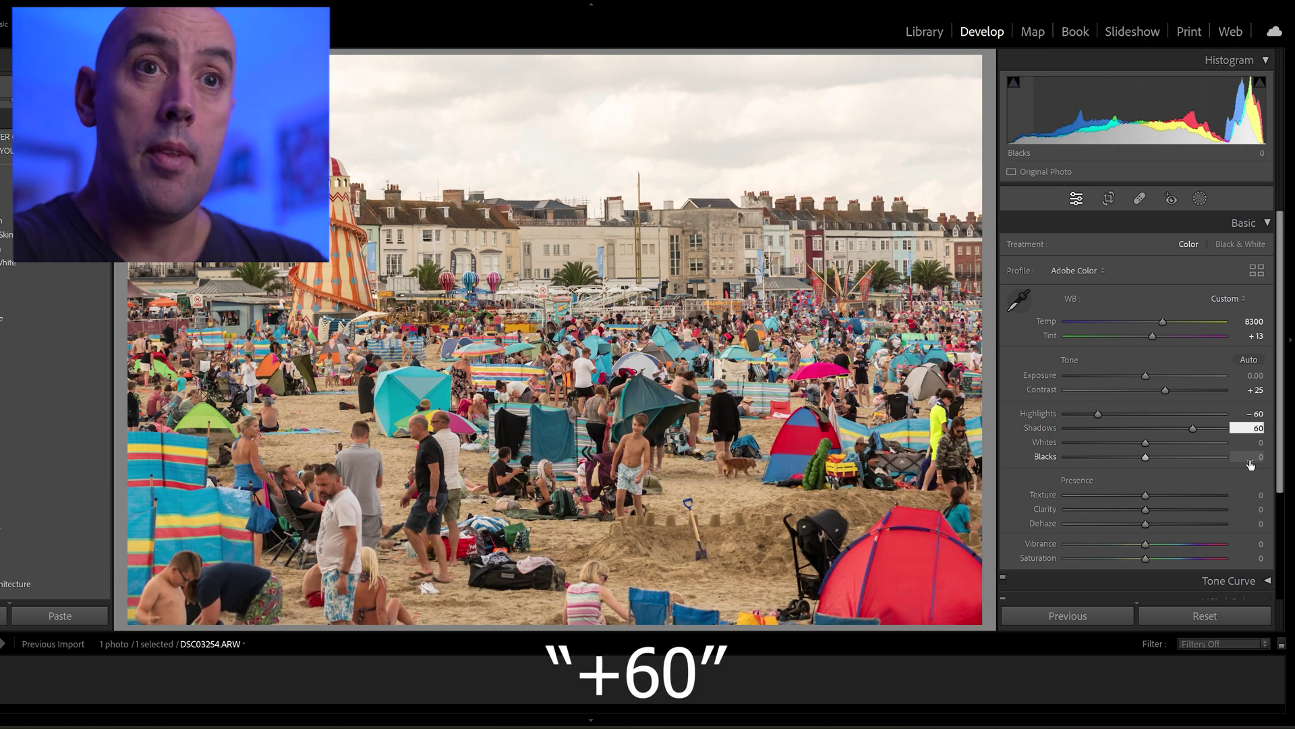
key("Return")
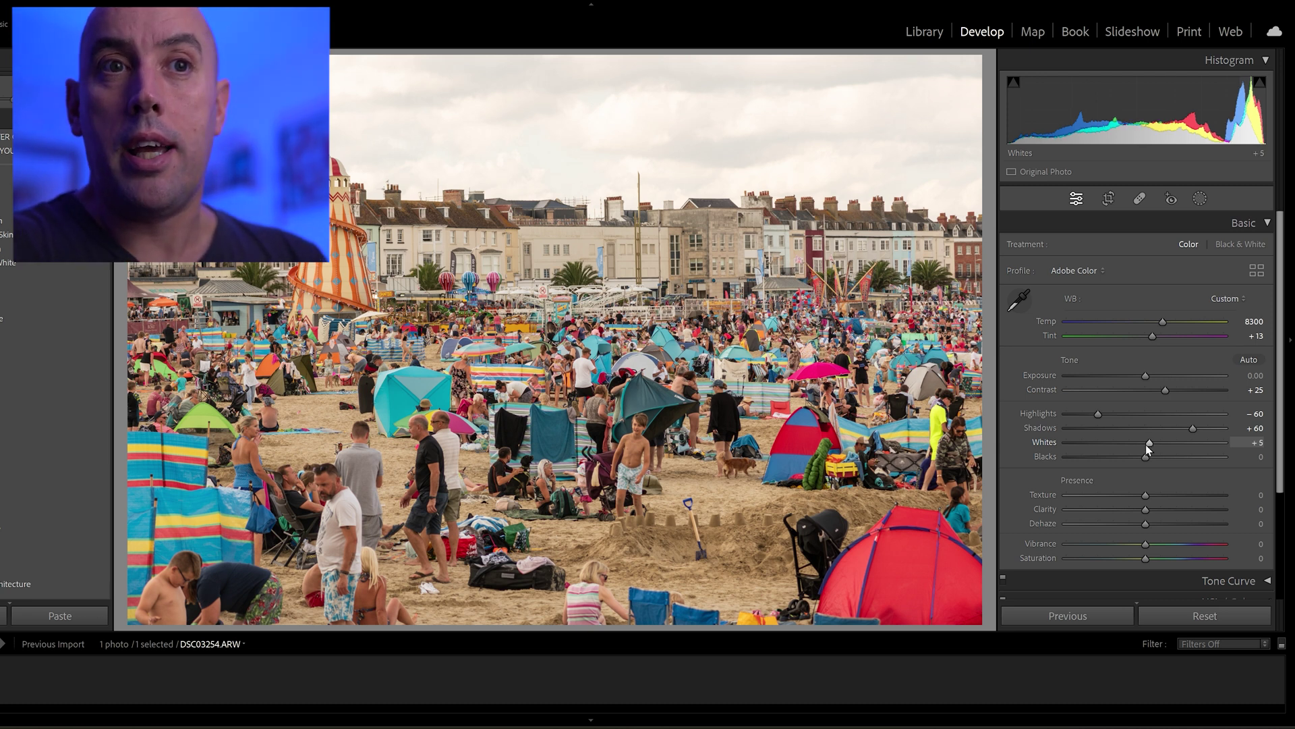
key("Up")
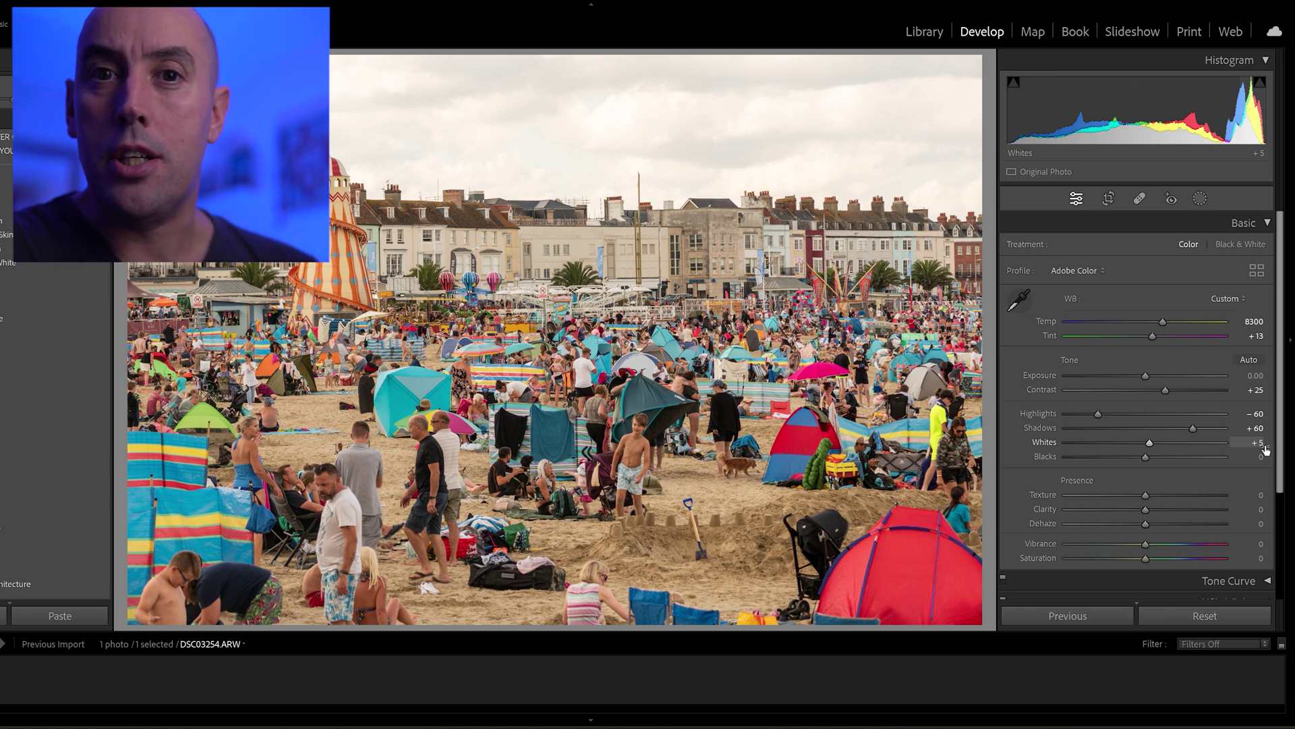
double_click(1146, 457, "shift")
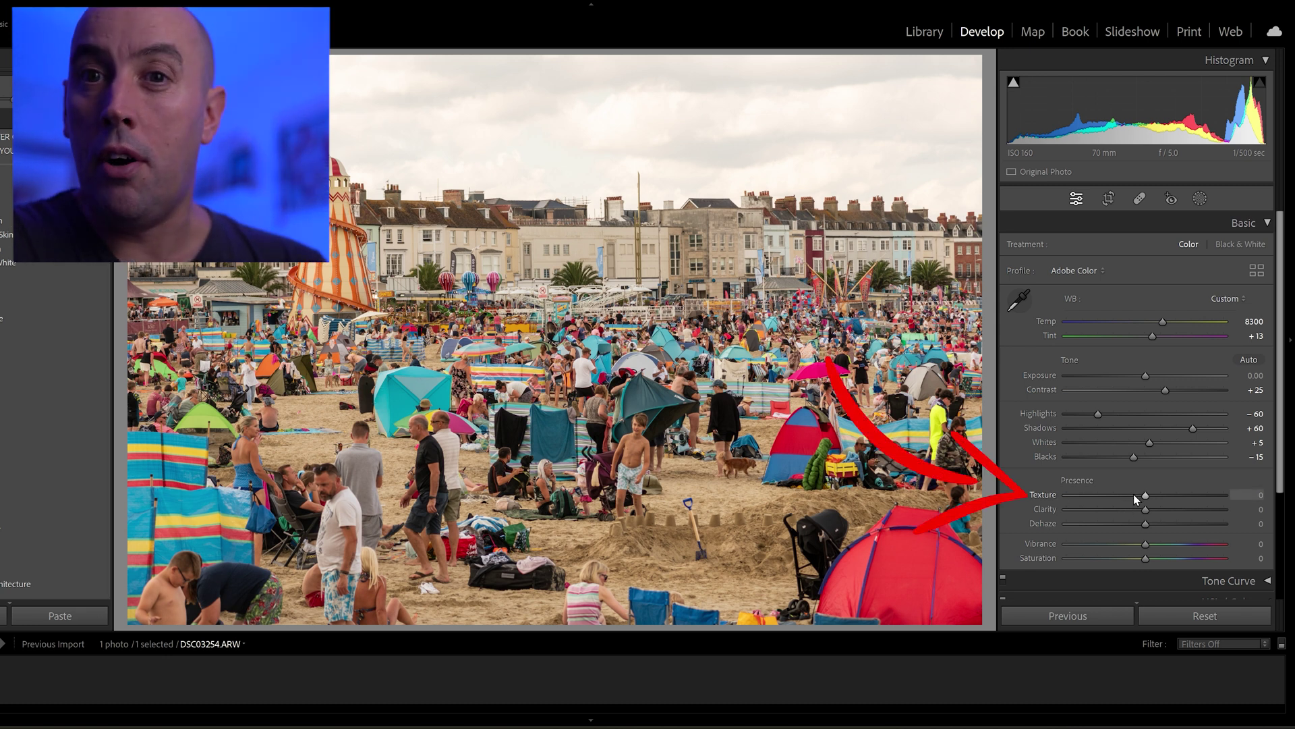
Set Texture +20, Clarity +20 and Dehaze +10 in the Presence section
left_click(1253, 498)
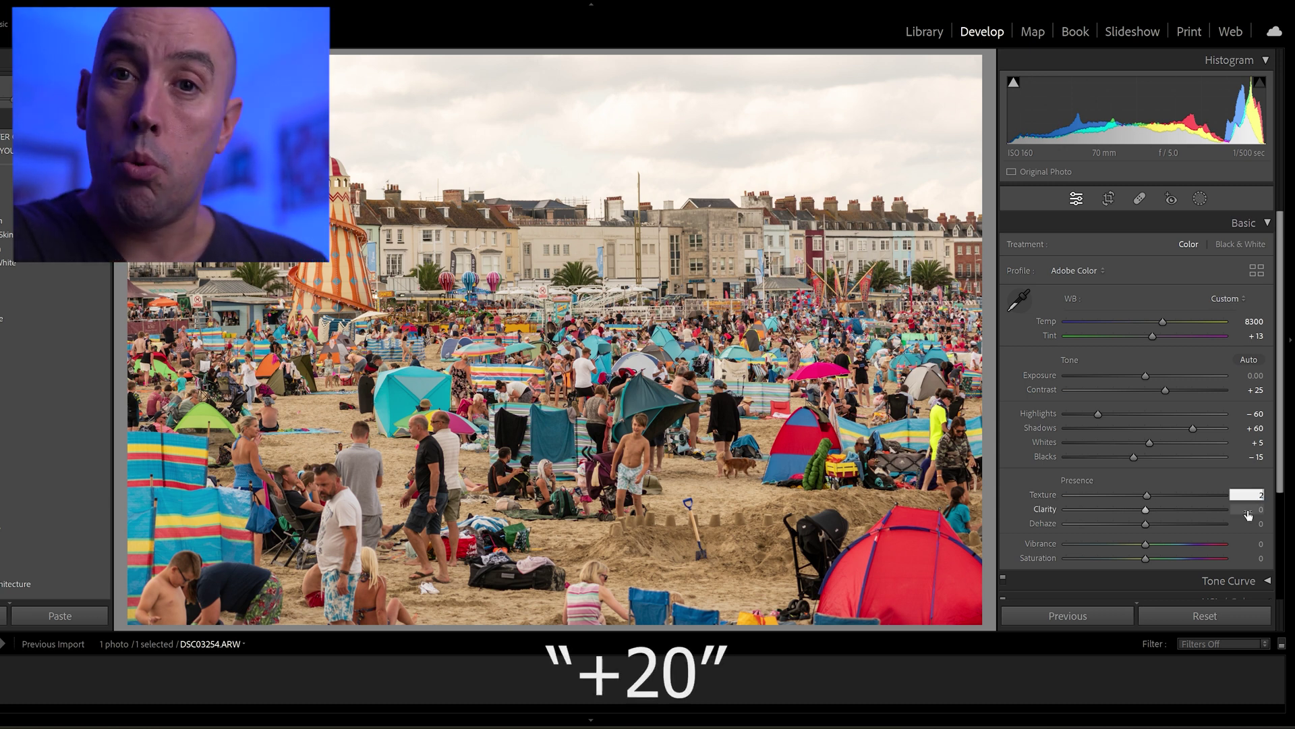
type("20")
key("Return")
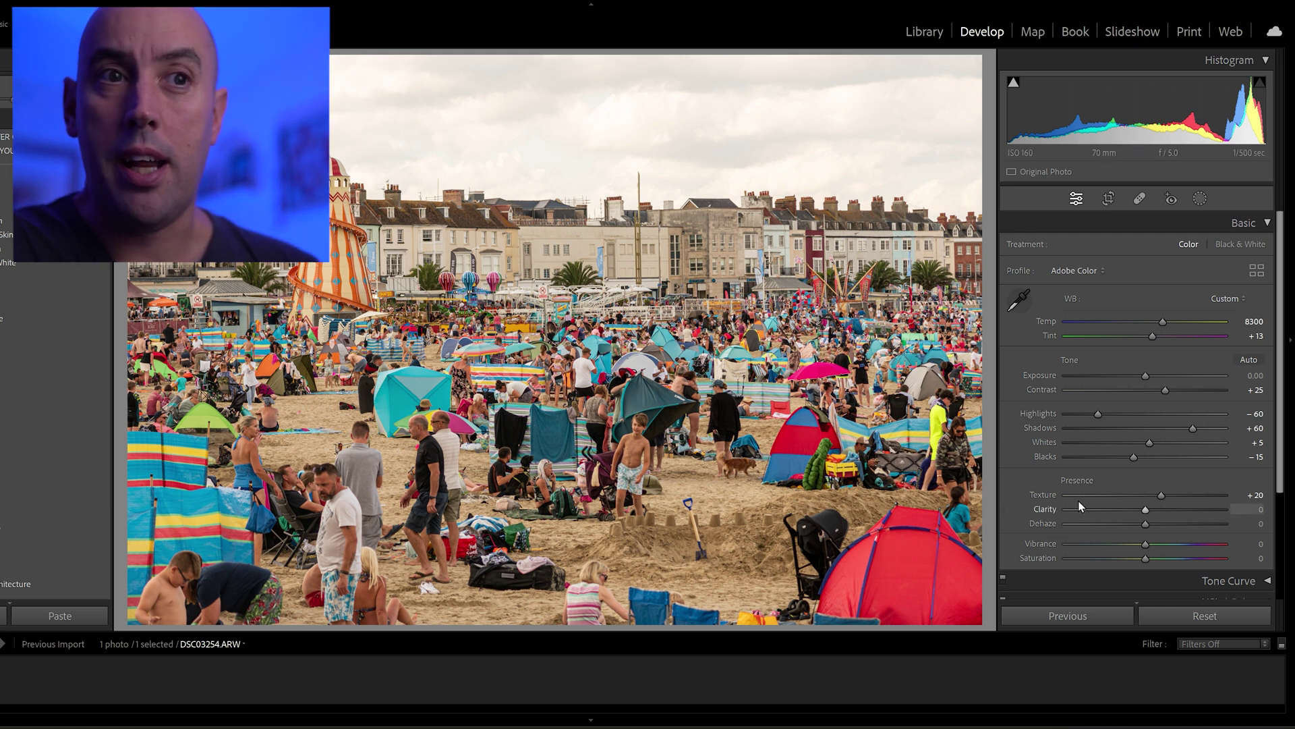
left_click(1245, 509)
type("20")
key("Return")
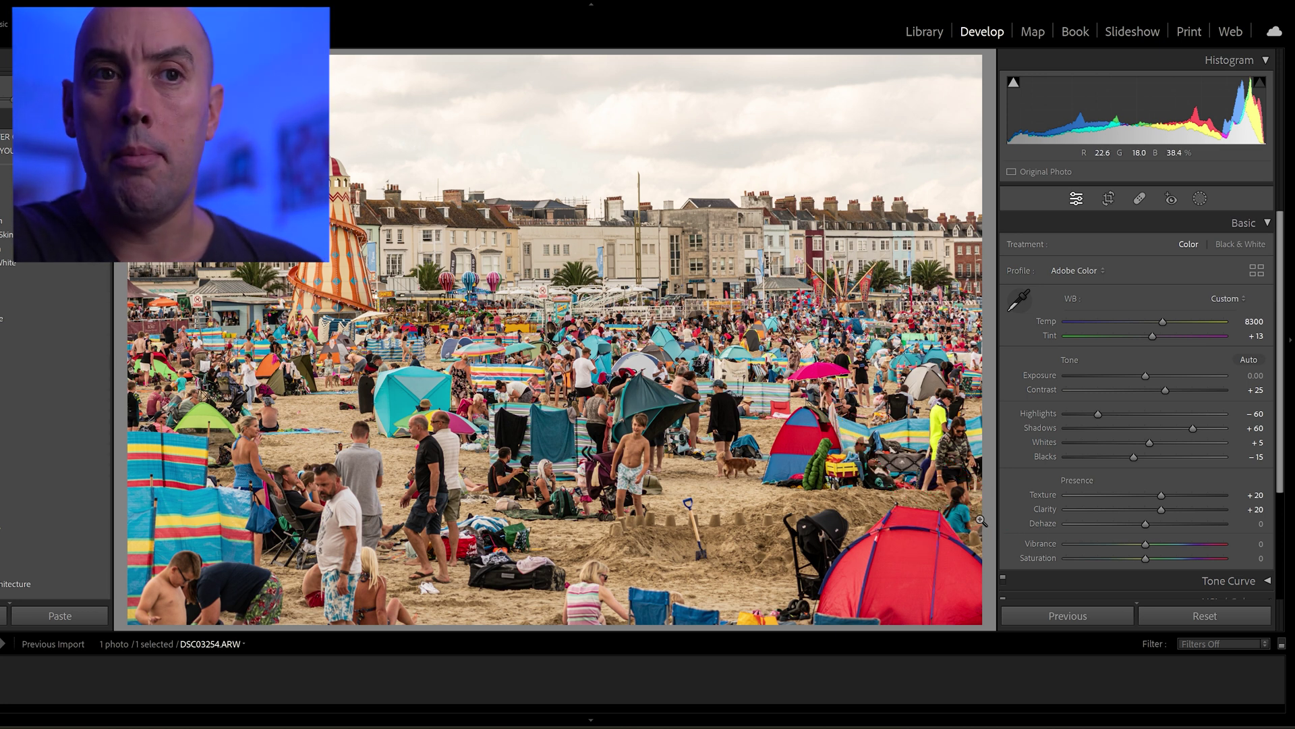
left_click(1231, 523)
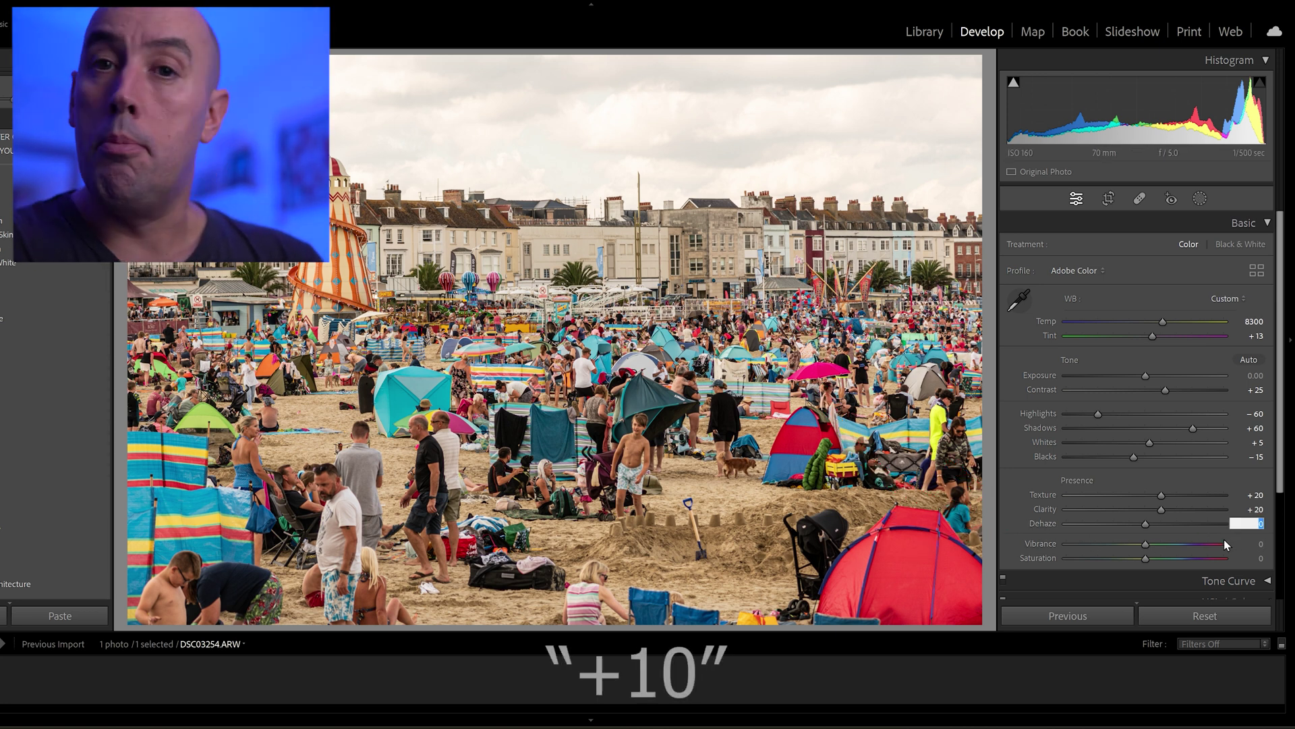
type("10")
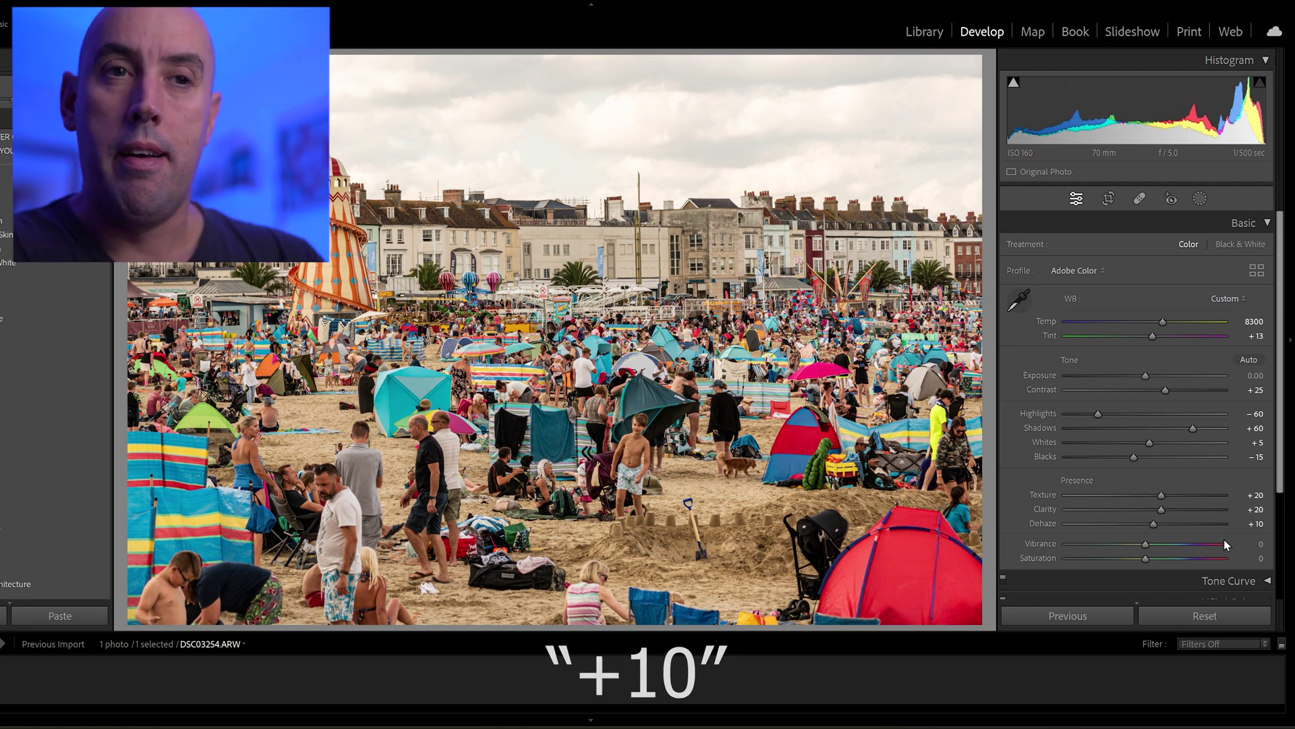
key("Return")
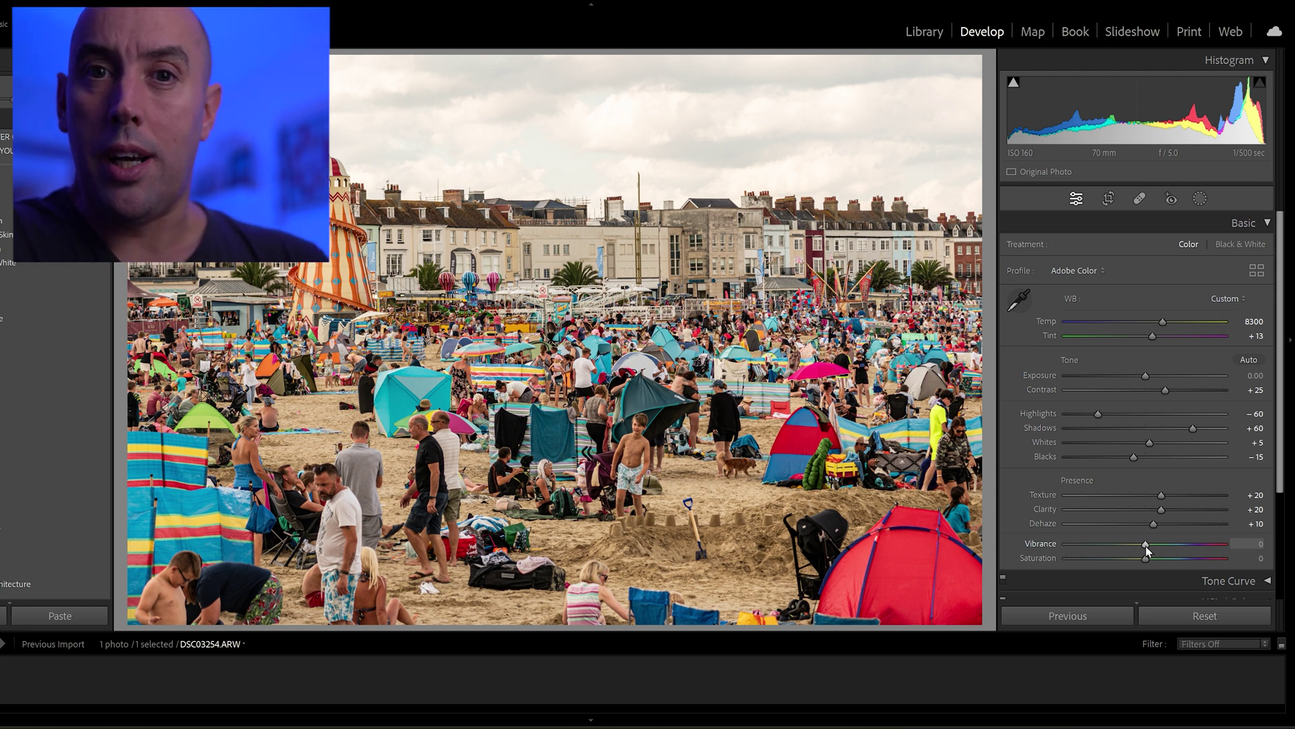
Set Vibrance to +25 and Saturation to +5
left_click(1253, 549)
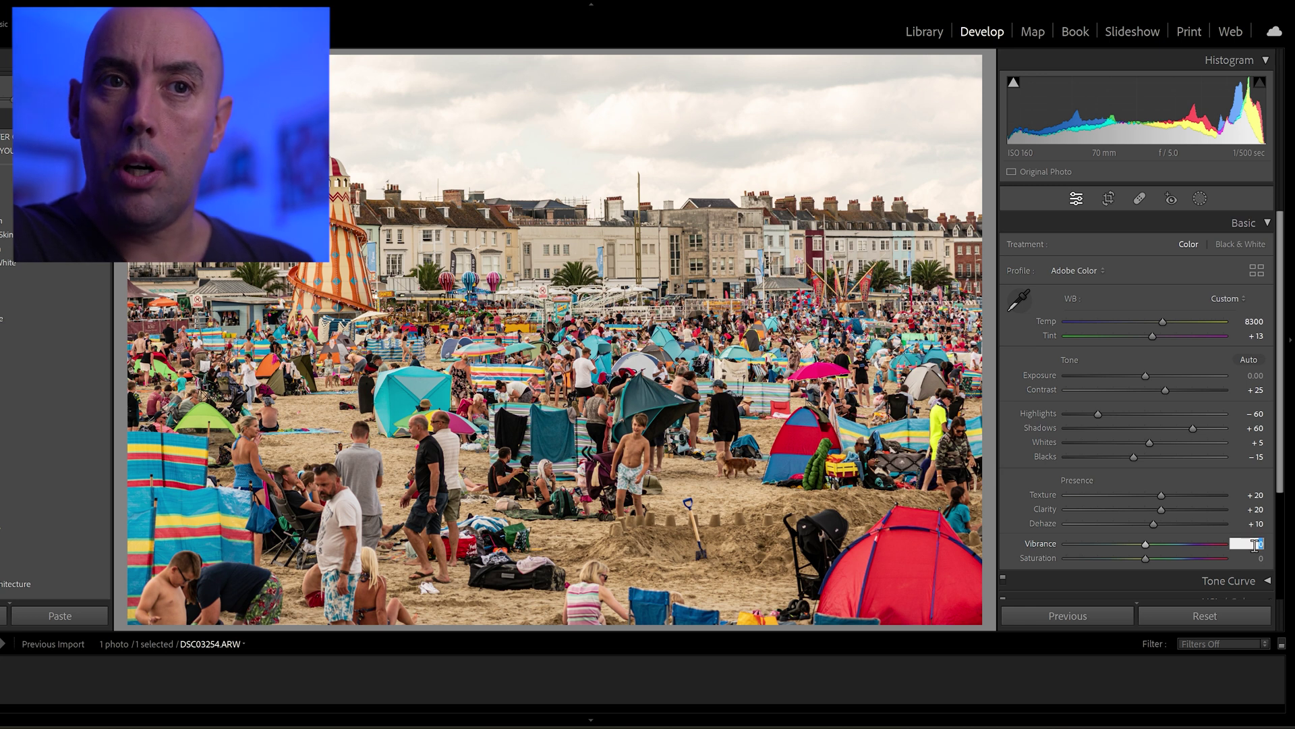
type("25")
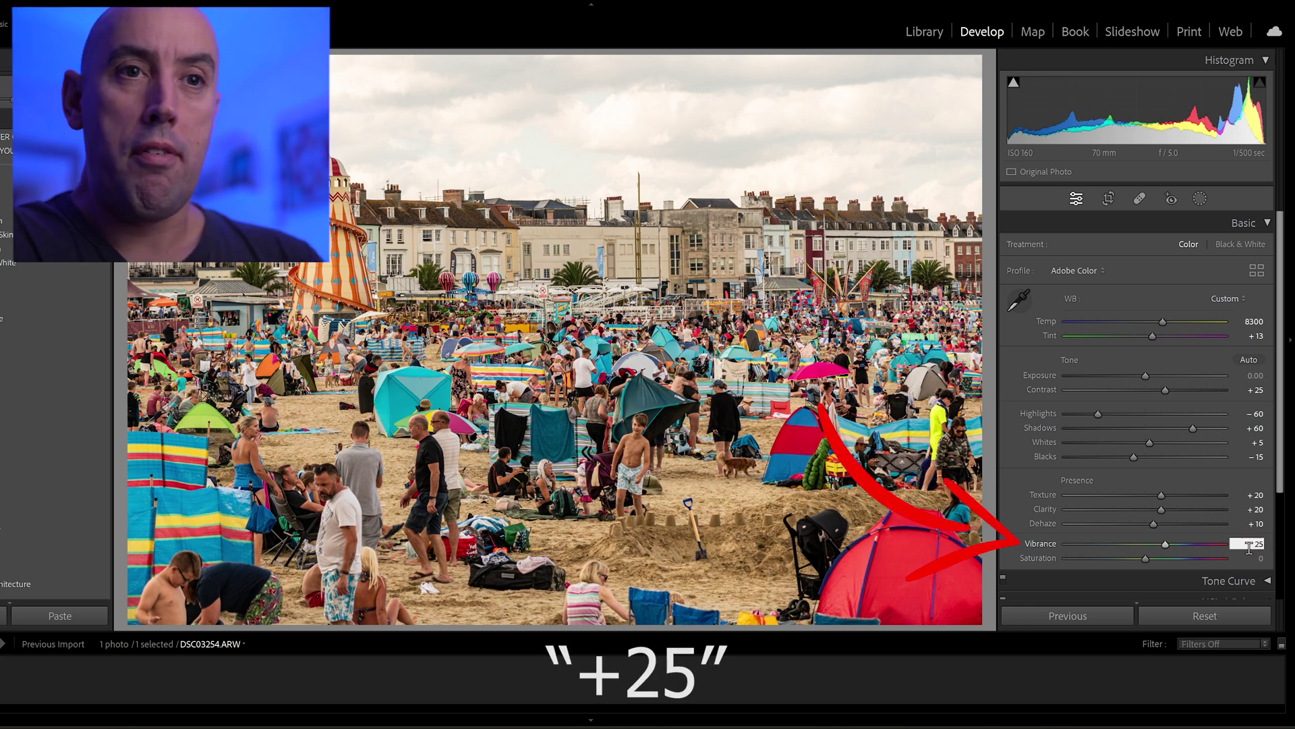
left_click(1255, 558)
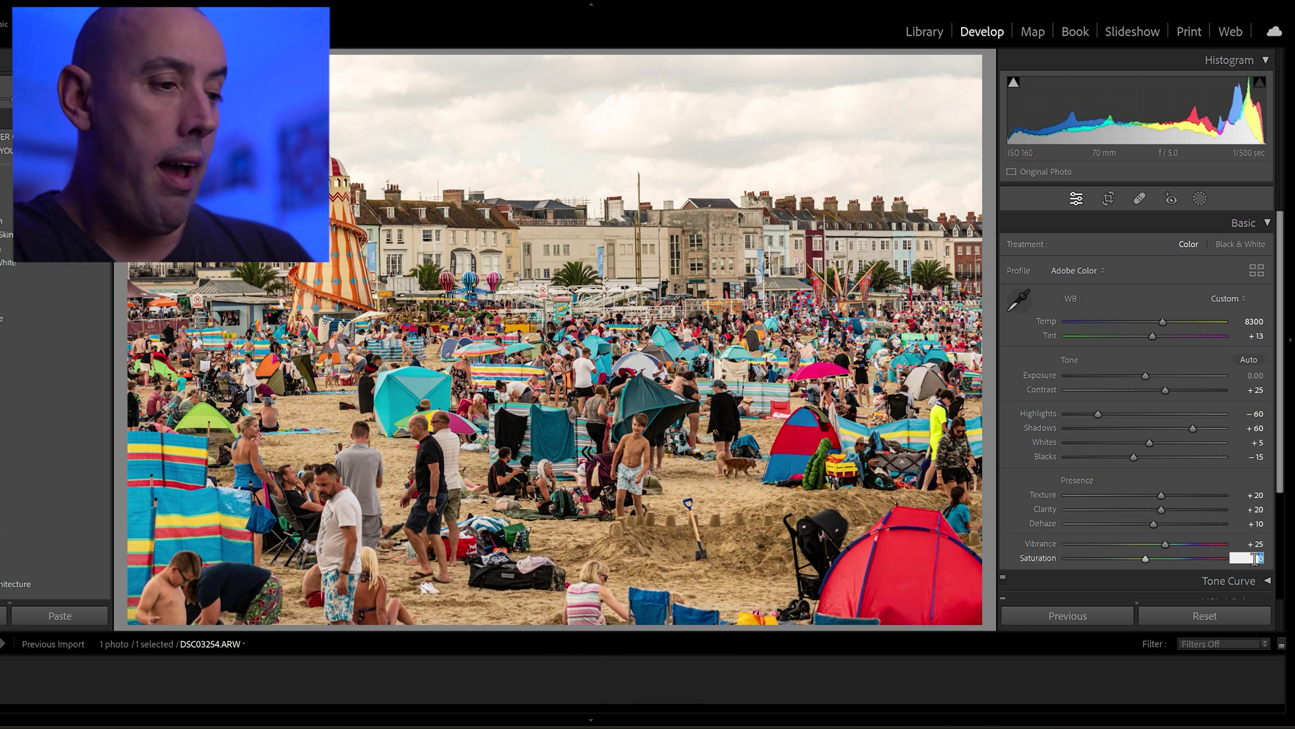
type("5")
key("Return")
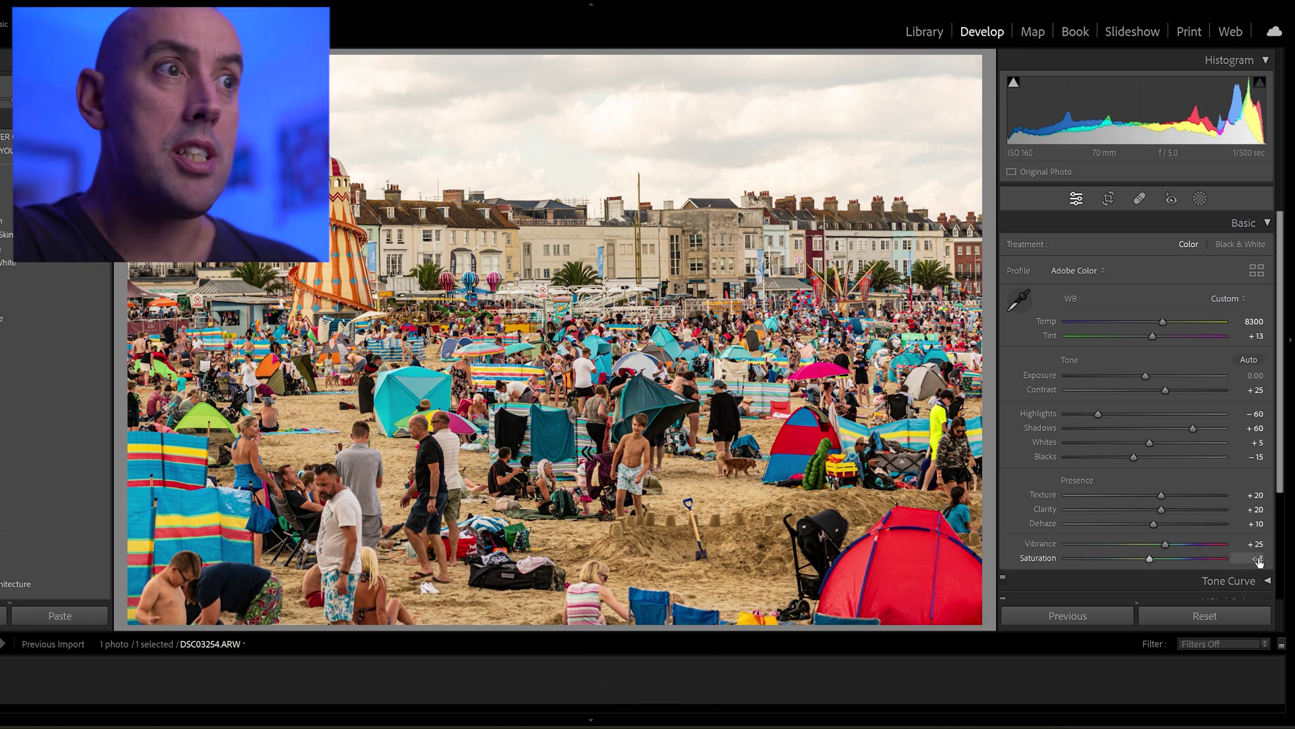
Collapse Basic, expand Detail, and set Sharpening Amount to 75
left_click(1268, 224)
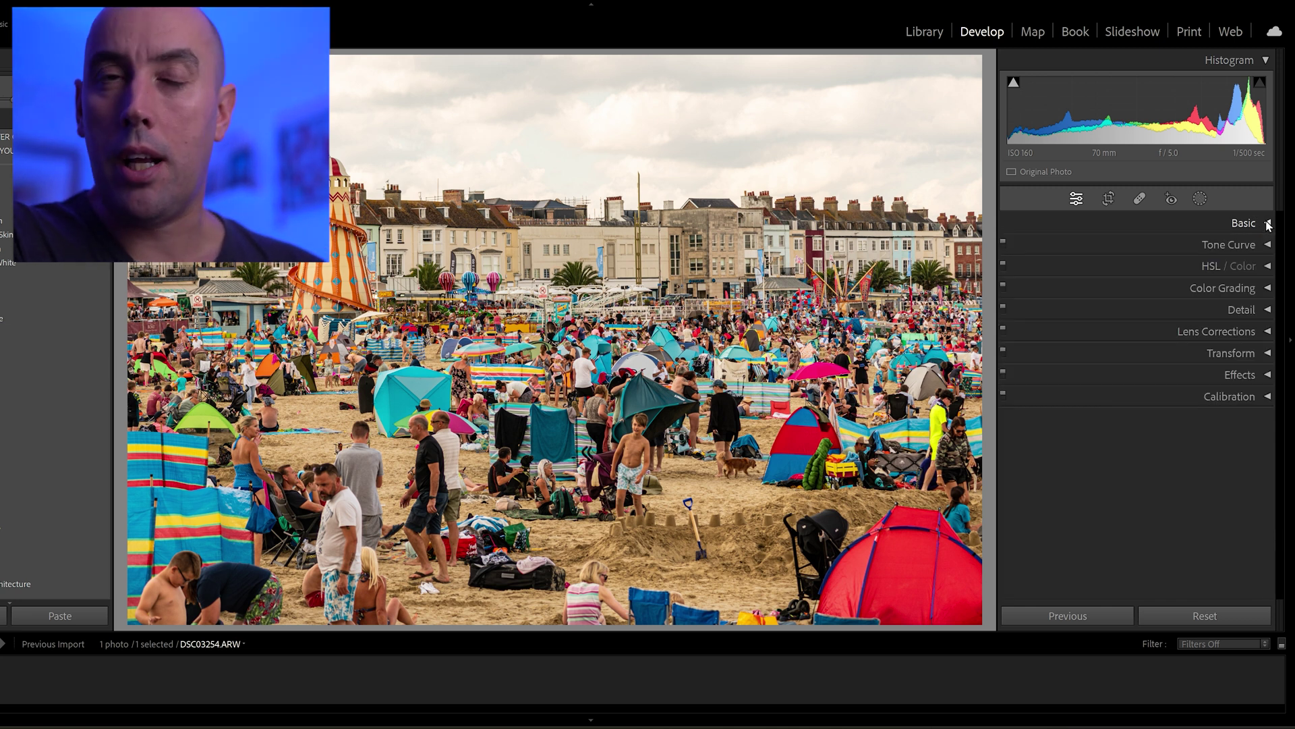
left_click(1269, 311)
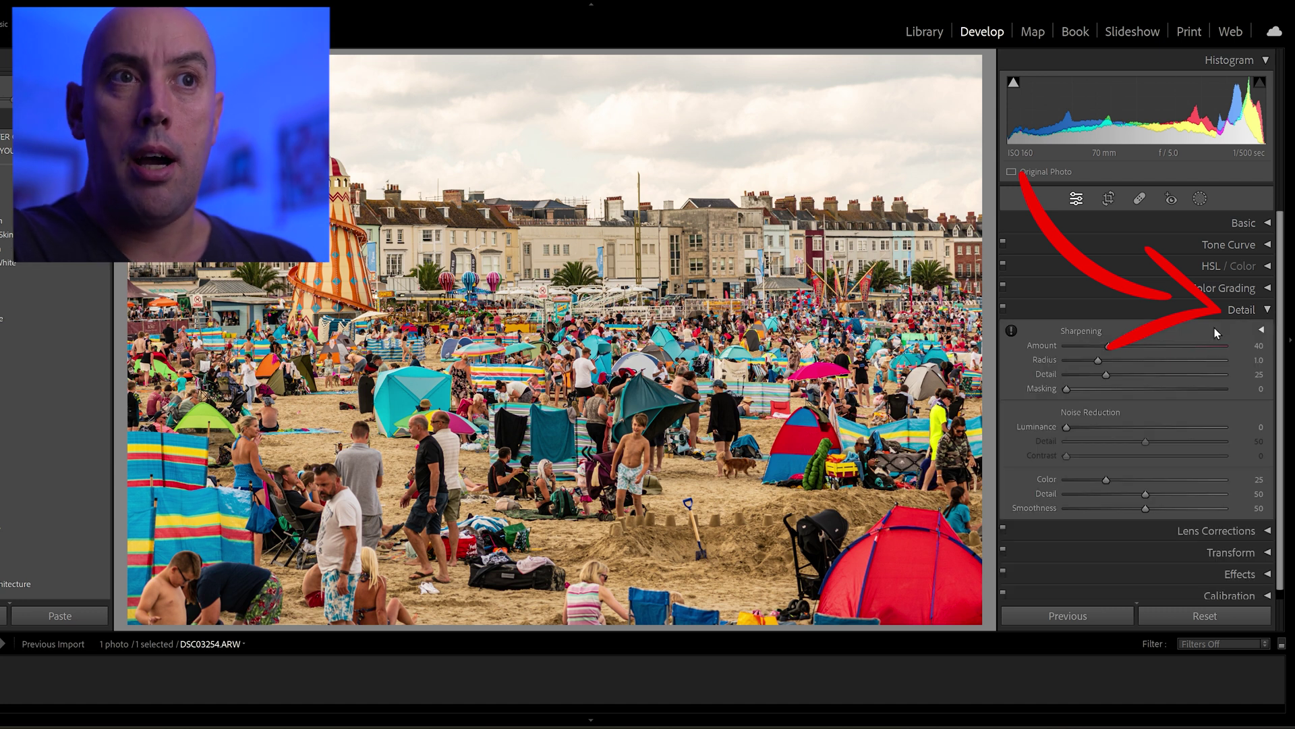
left_click(1256, 342)
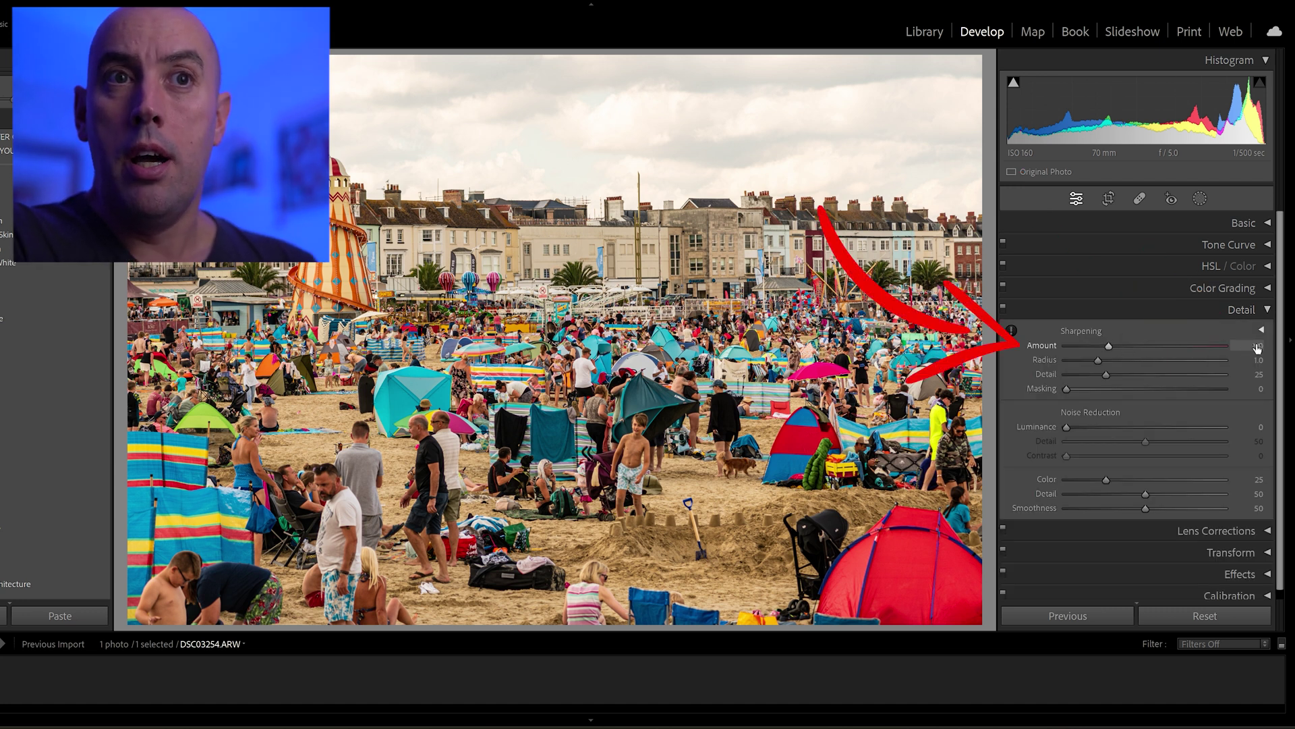
type("75")
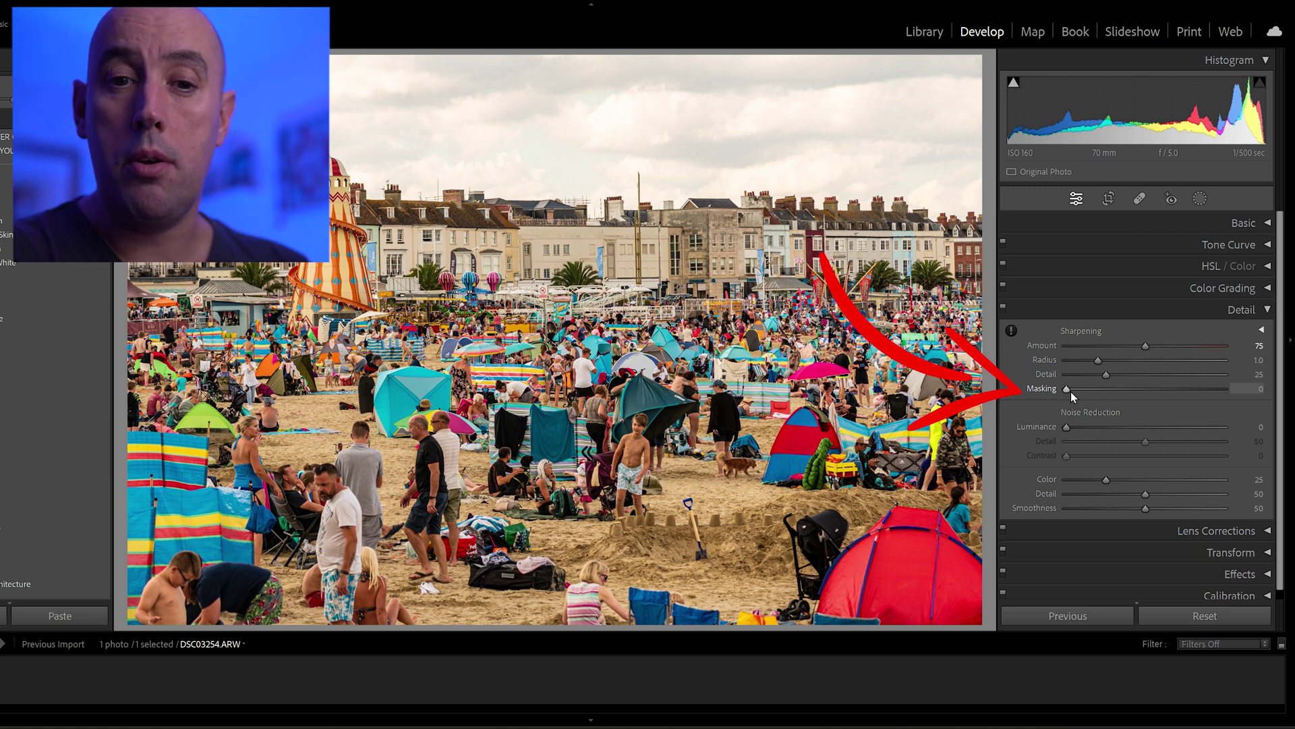
Raise sharpening Masking to 80 while previewing the edge mask with Alt
key("alt")
left_click_drag(1067, 391, 1157, 390)
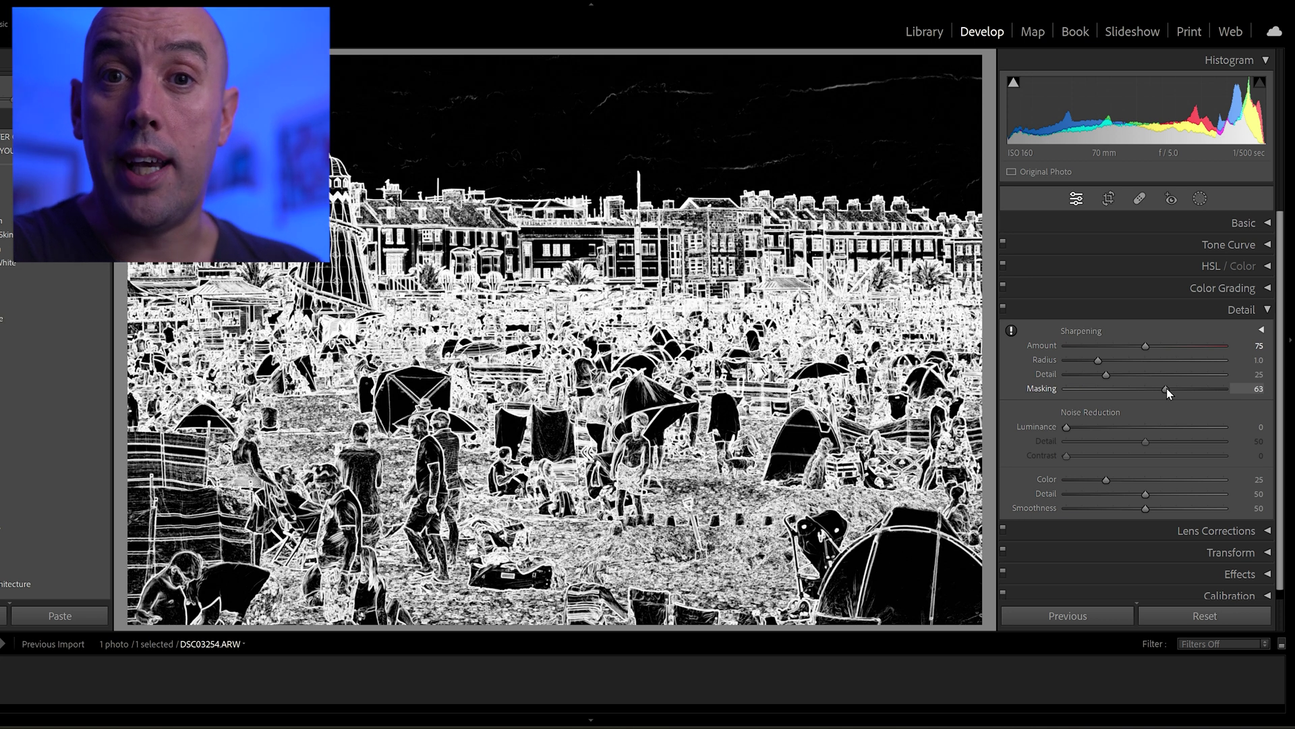
left_click_drag(1169, 390, 1194, 390)
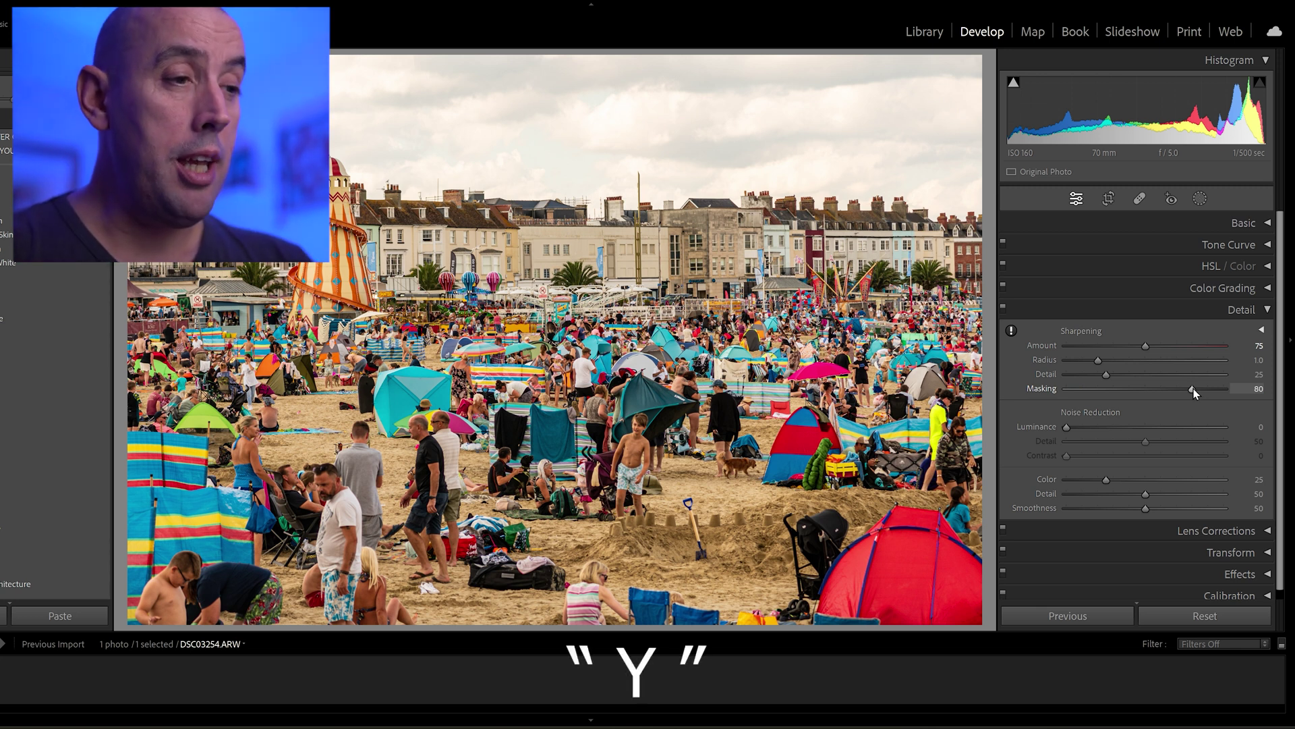
key("y")
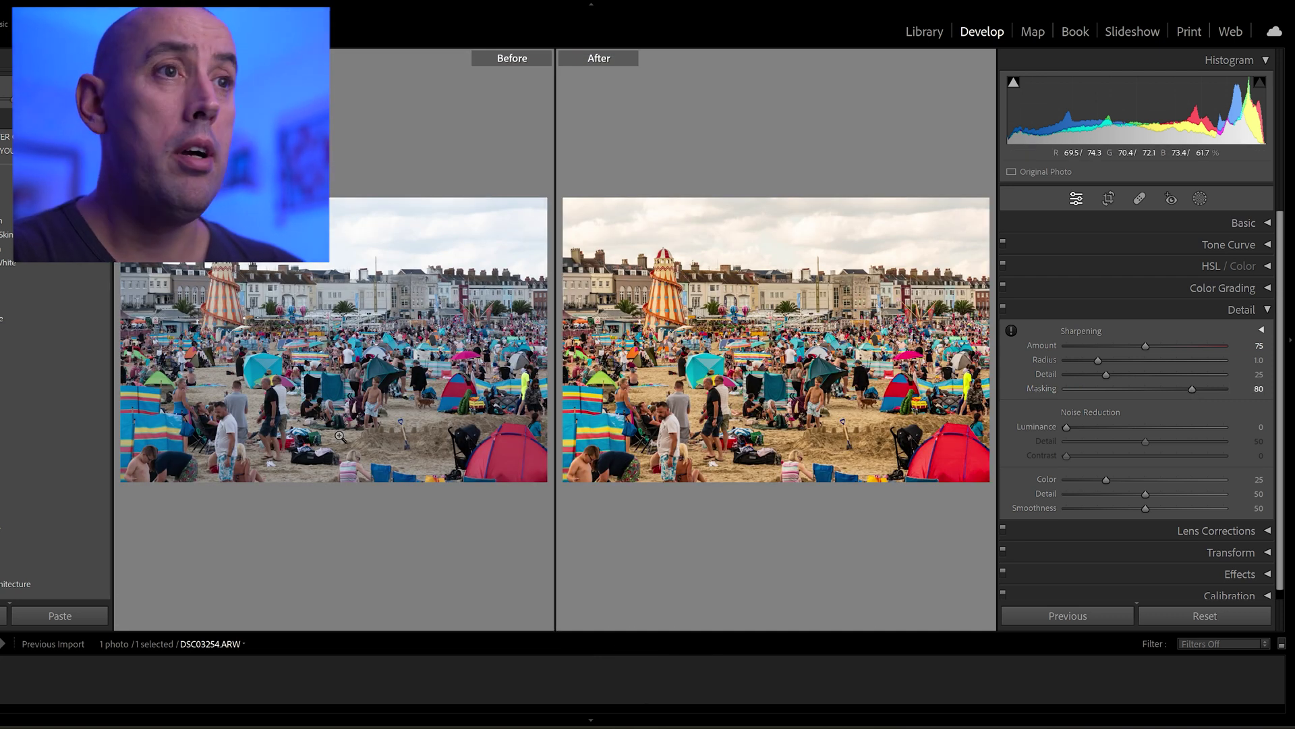
key("y")
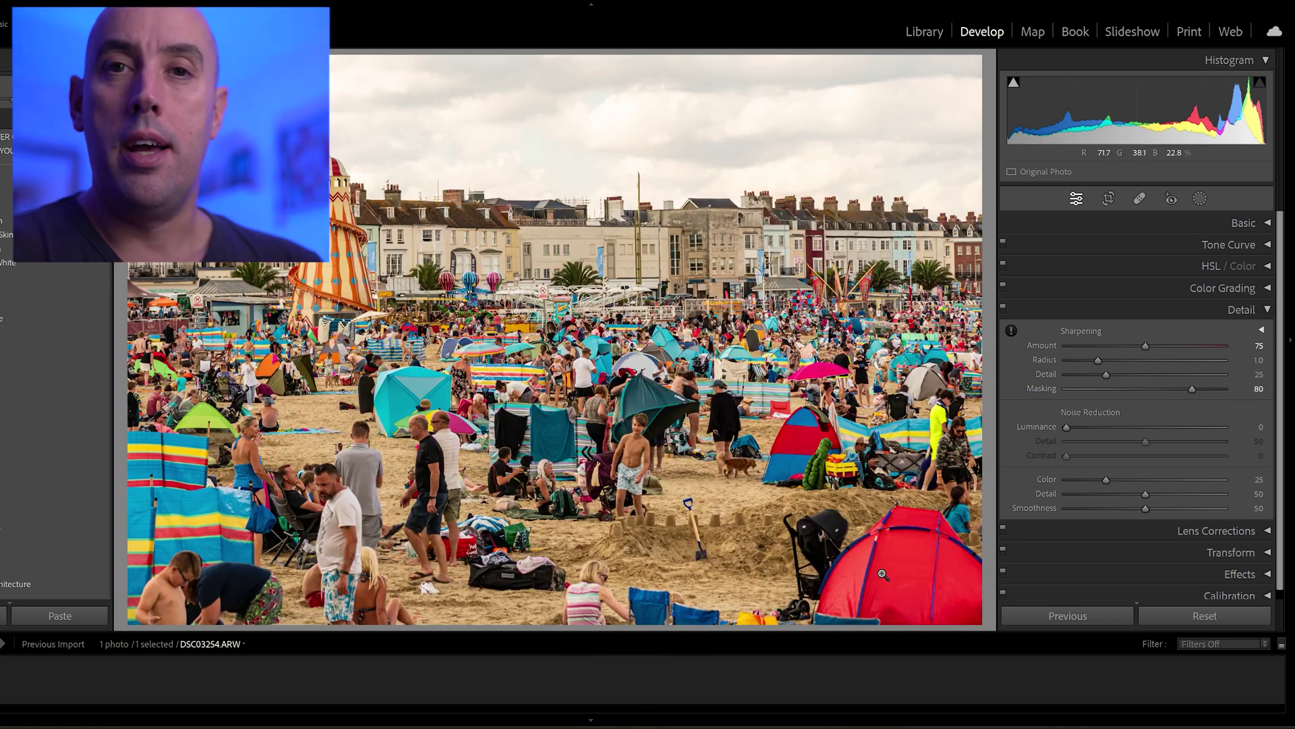